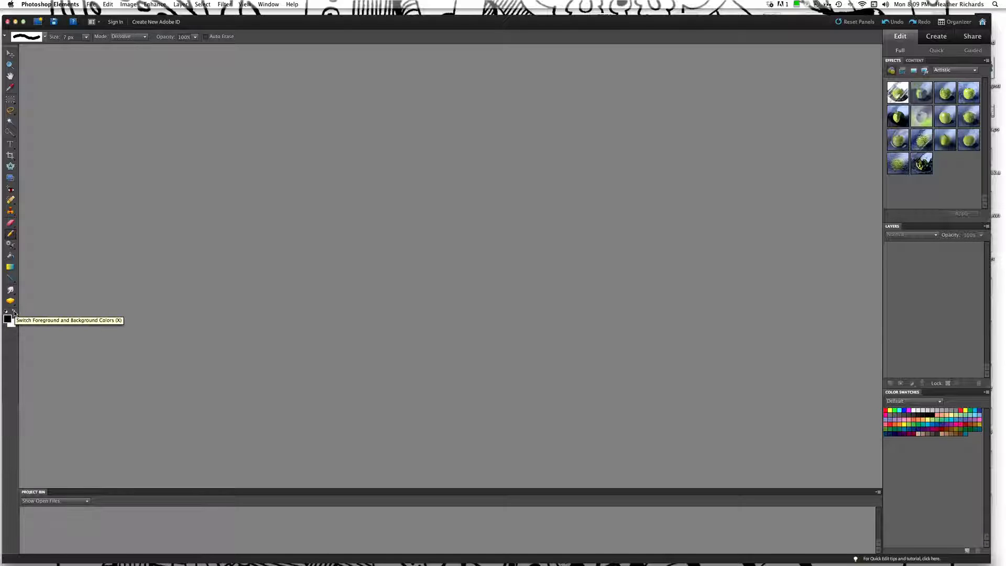
left_click(13, 310)
left_click(13, 311)
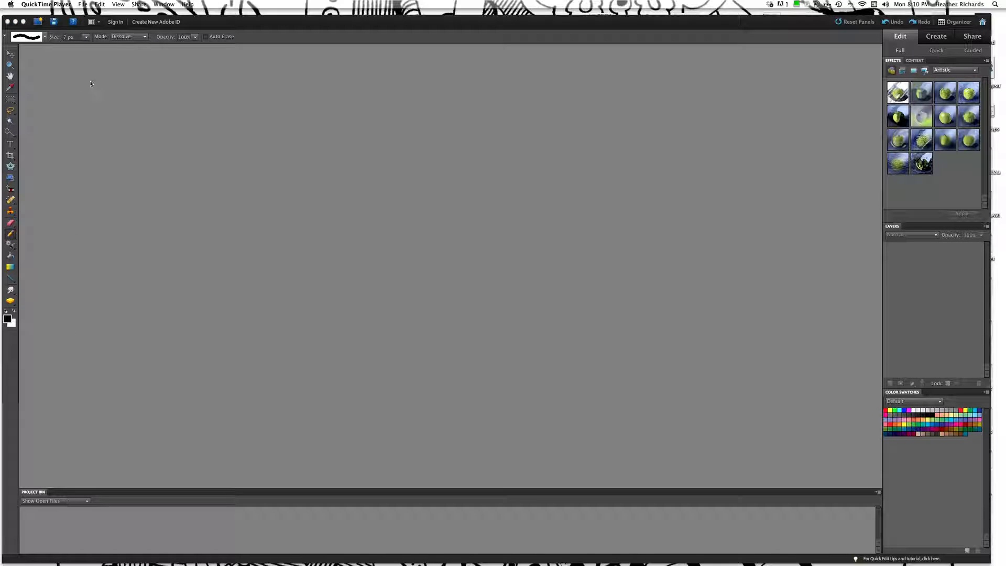
left_click(83, 5)
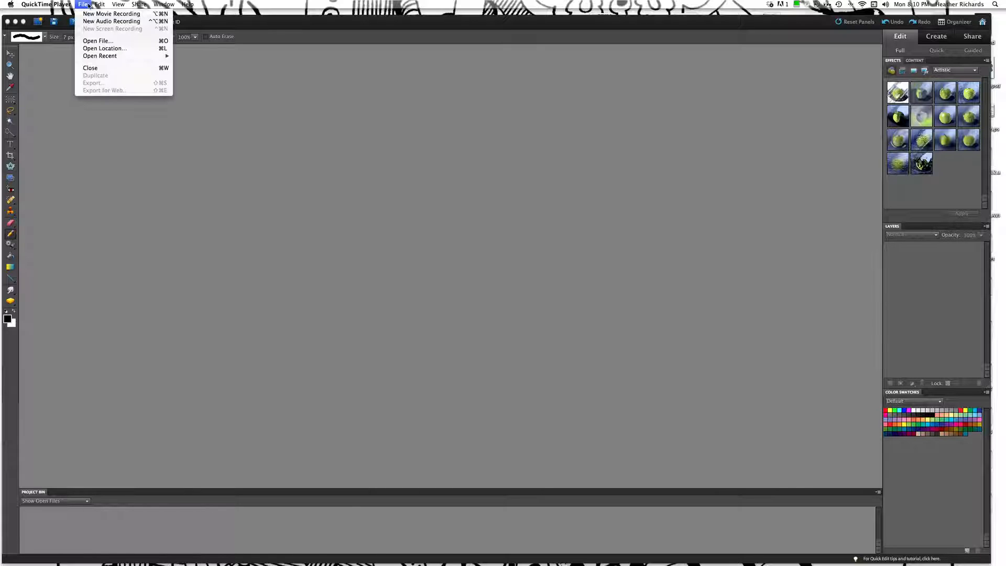
mouse_move(99, 5)
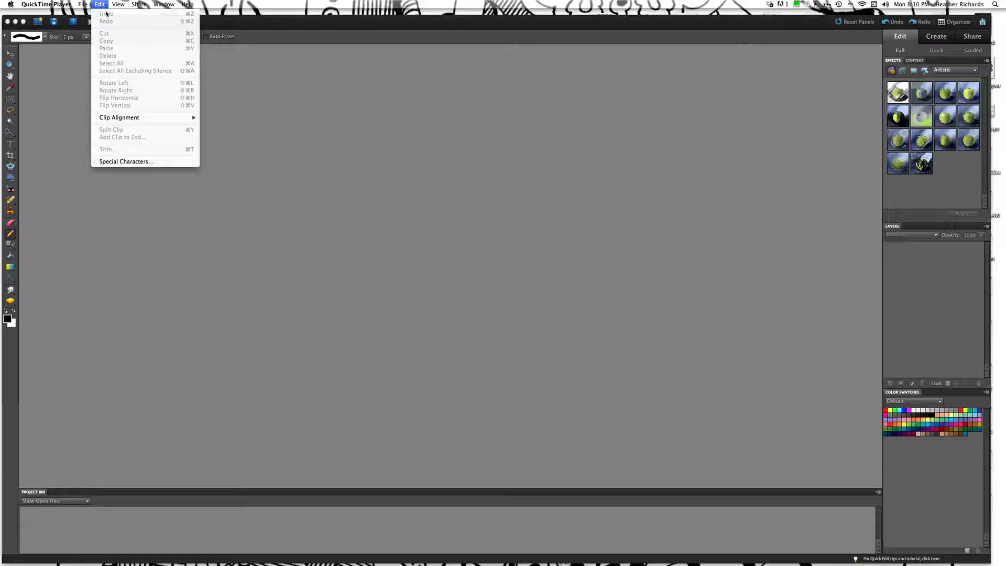
mouse_move(136, 4)
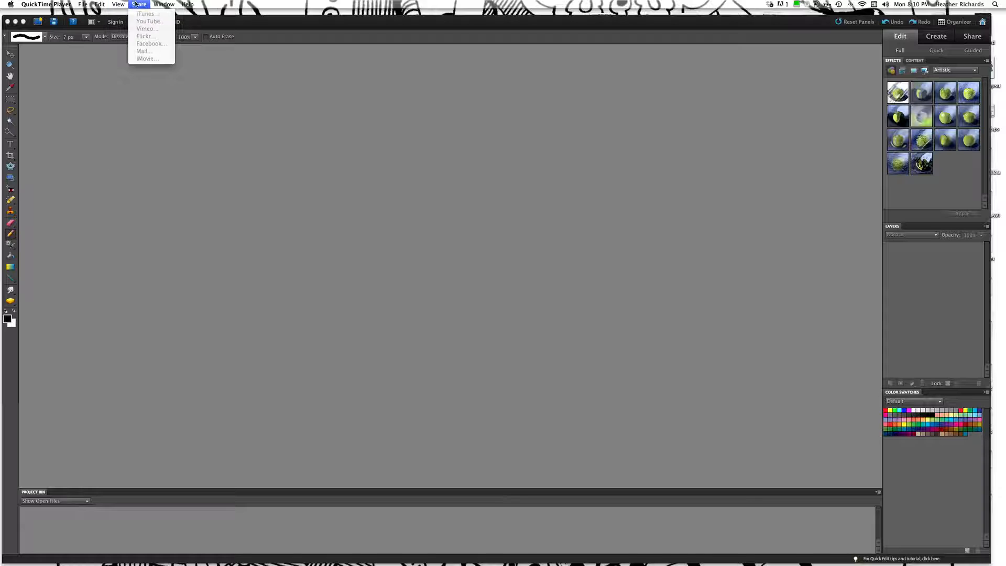
mouse_move(178, 5)
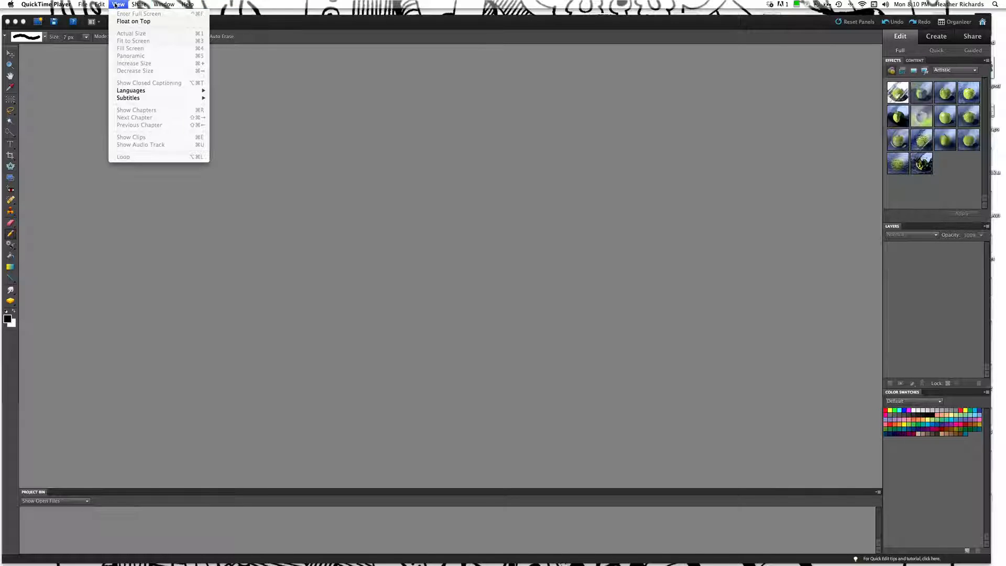
left_click(68, 78)
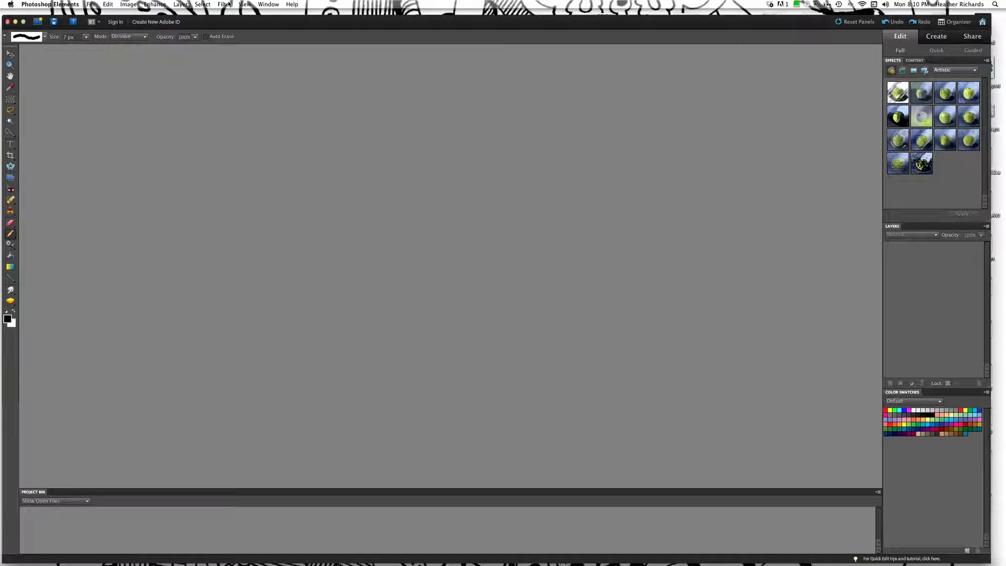
left_click(158, 6)
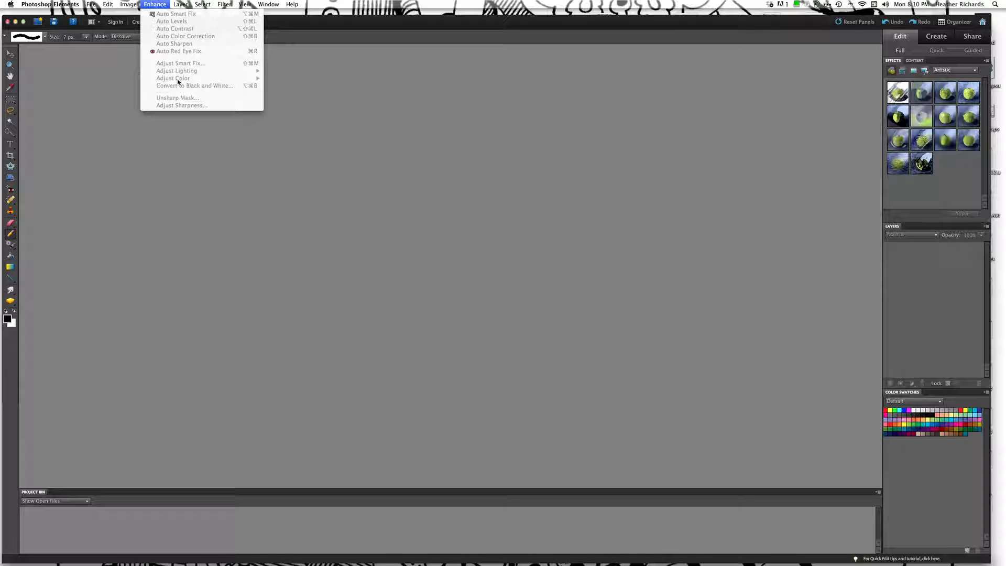
mouse_move(239, 5)
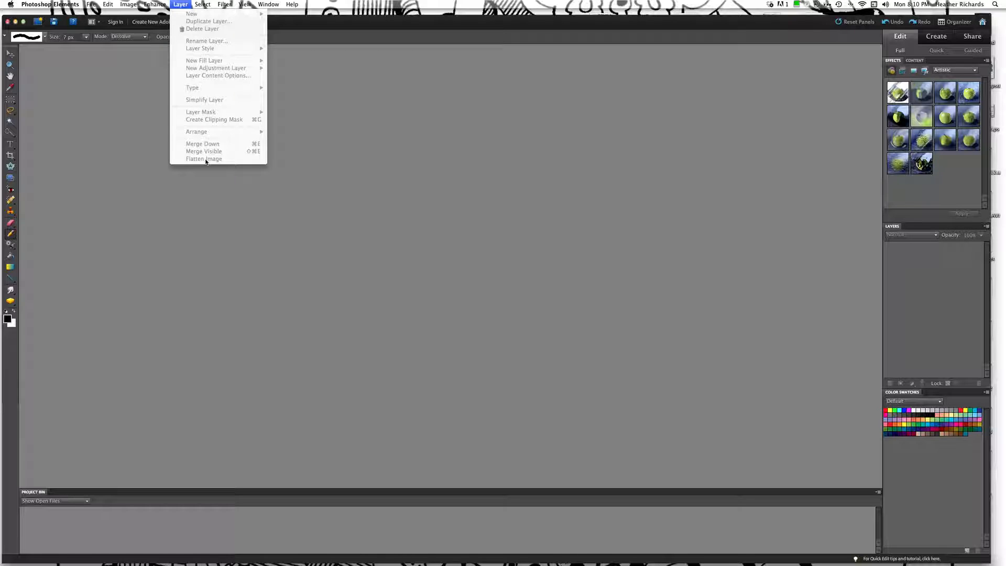
mouse_move(85, 6)
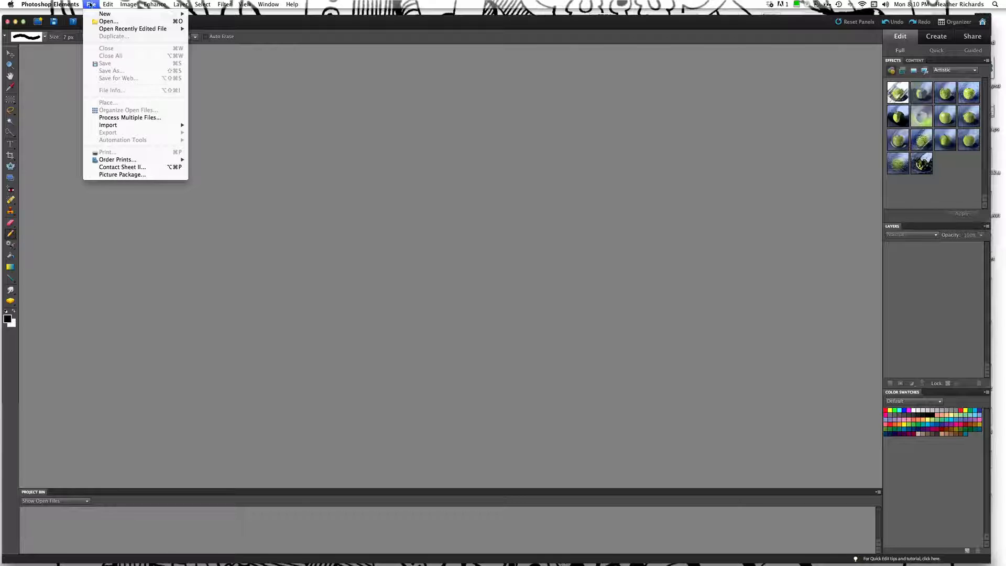
left_click(39, 273)
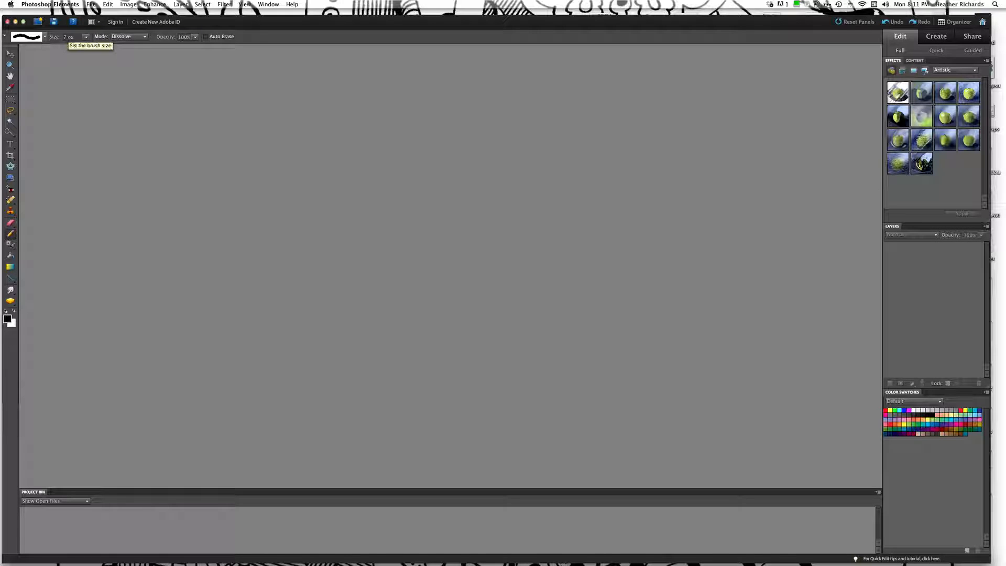
- Set the Pencil tool's brush size to 21 px
left_click(87, 38)
left_click_drag(84, 46, 89, 46)
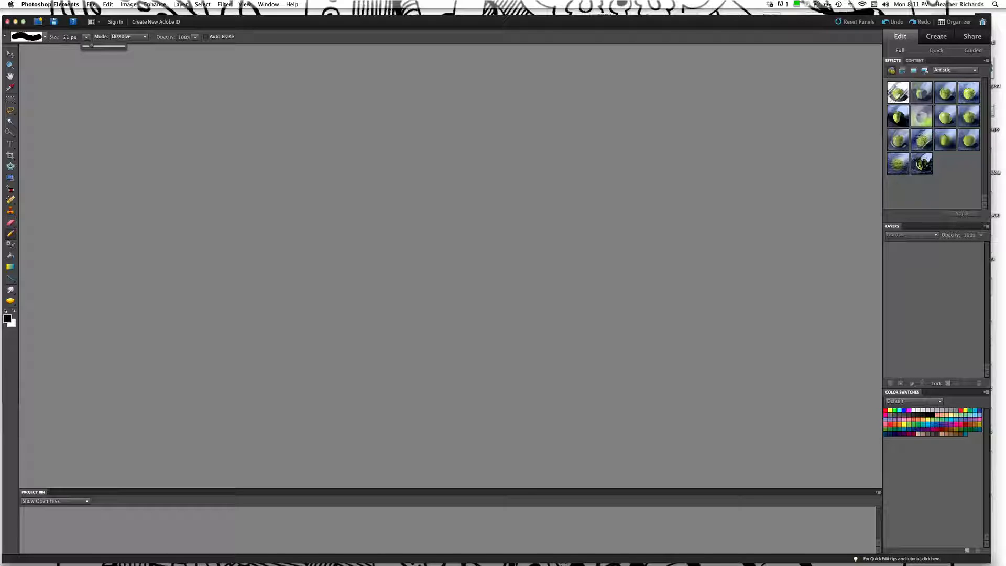
left_click(67, 37)
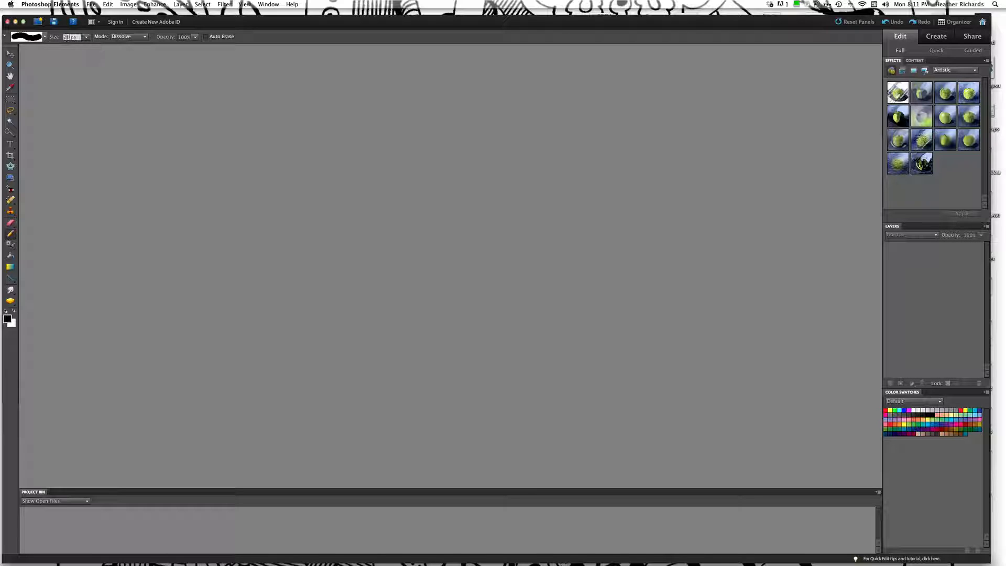
- Reduce the Pencil tool's brush size to 1 px
left_click(85, 37)
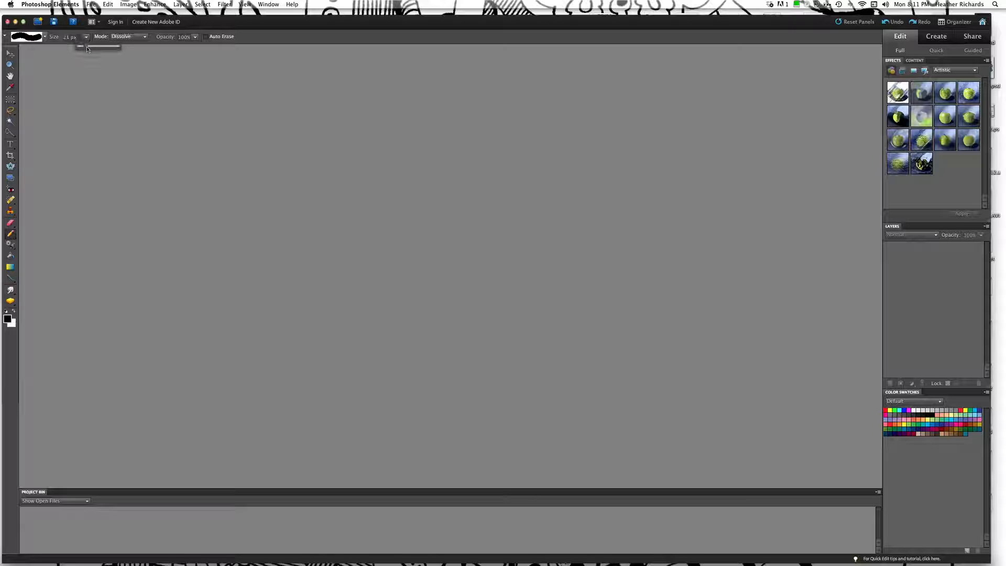
mouse_move(85, 47)
left_mouse_down()
mouse_move(107, 48)
mouse_move(79, 47)
left_mouse_up()
left_click(86, 38)
left_click(86, 48)
- Open the scanned drawing img104.jpg from the Desktop
left_click(91, 6)
left_click(92, 8)
left_click(93, 8)
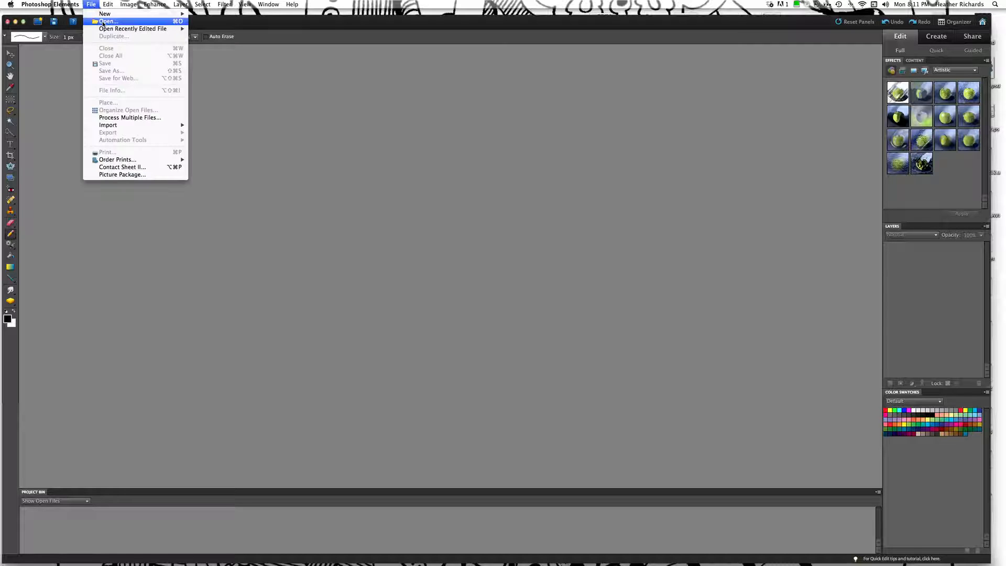
left_click(108, 22)
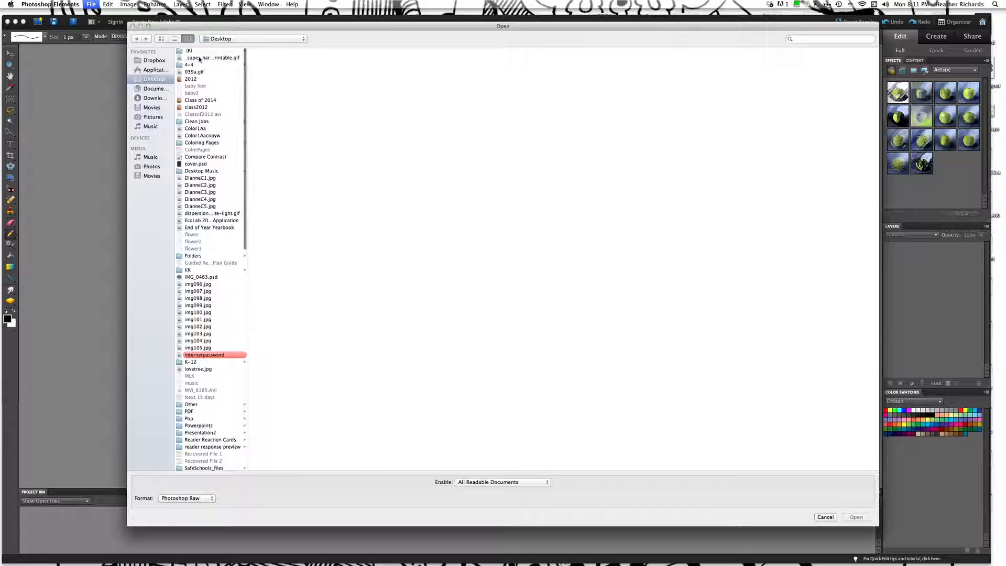
left_click(197, 341)
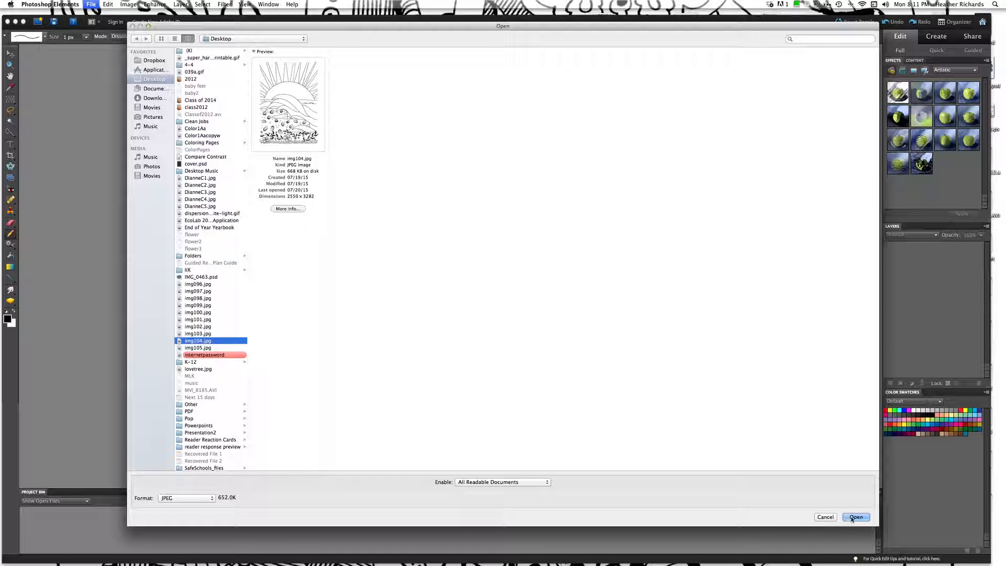
left_click(854, 517)
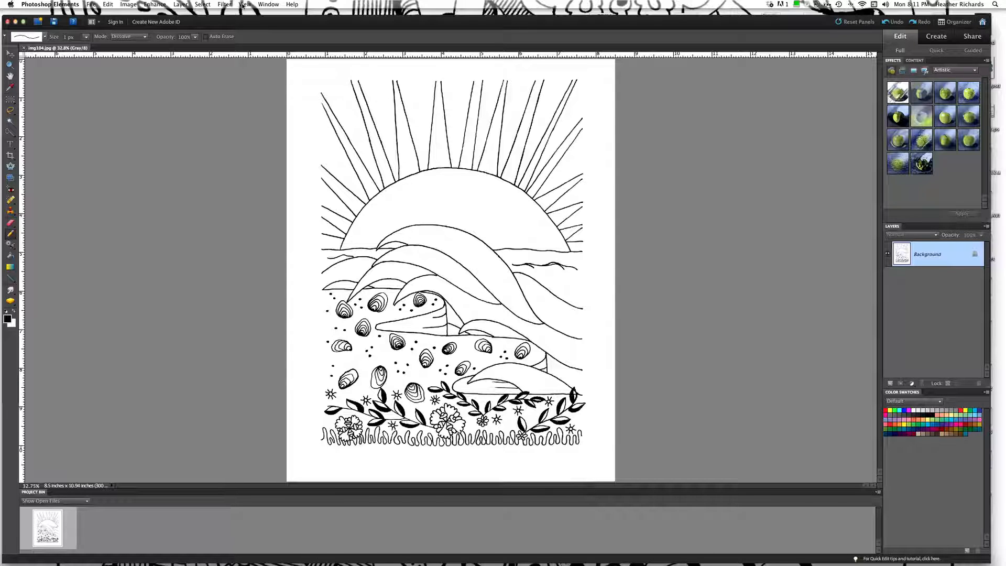
- Examine the drawing at 200% around the sun's left rays and the horizon for stray marks and gray smudges
key("super+plus")
key("super+plus")
key("super+plus")
key("super+plus")
key("super+plus")
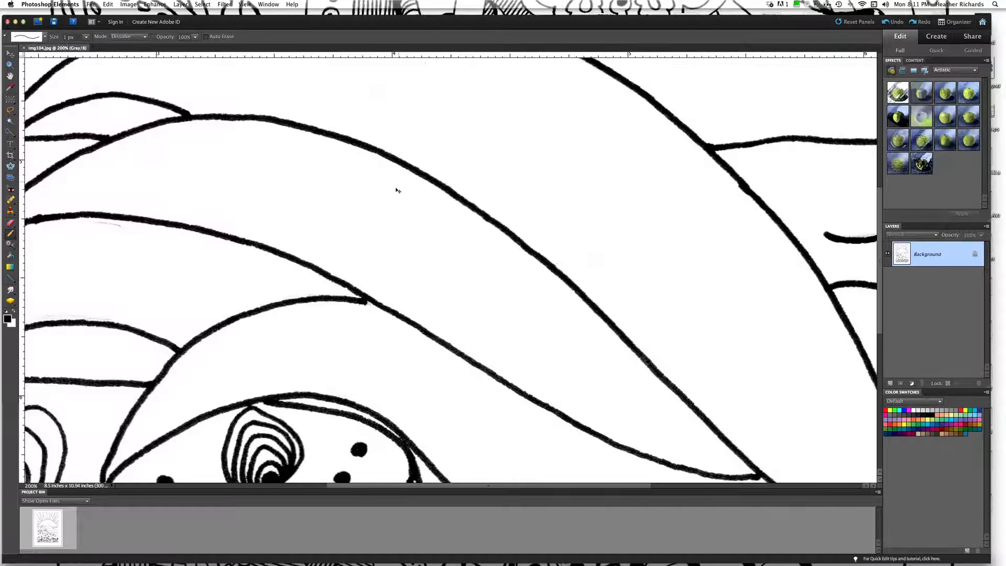
scroll(281, 206, "left", 10)
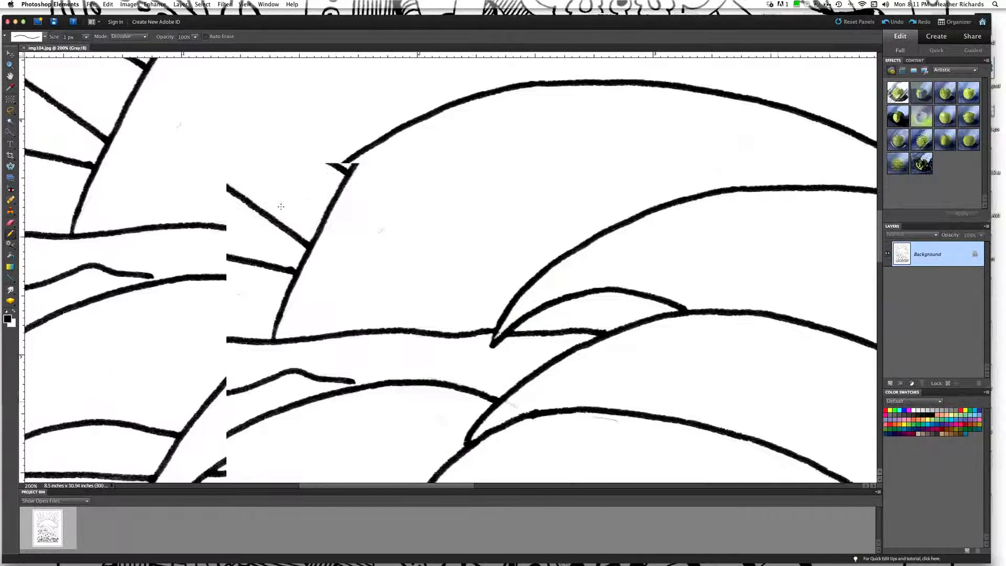
scroll(281, 206, "left", 3)
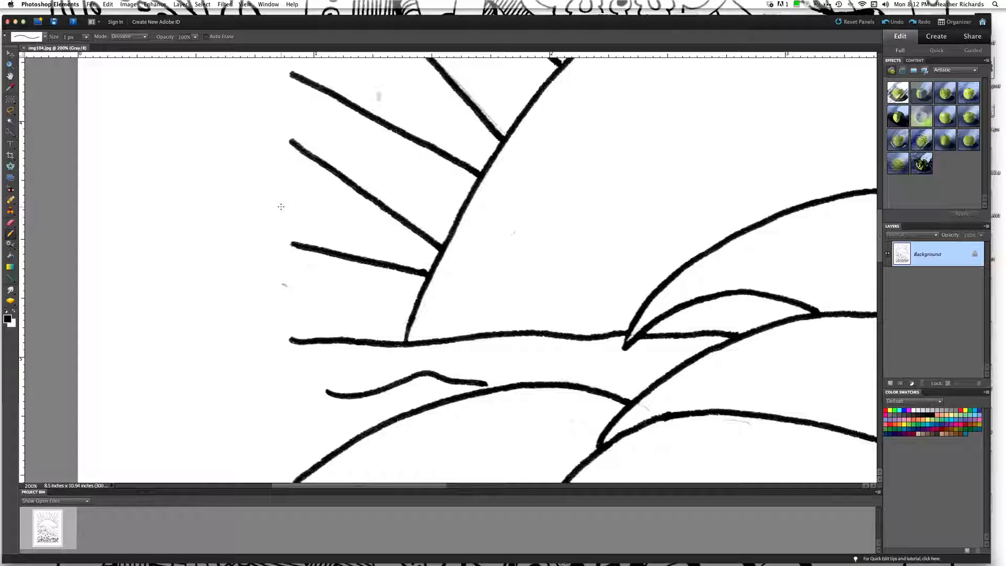
scroll(306, 220, "down", 3)
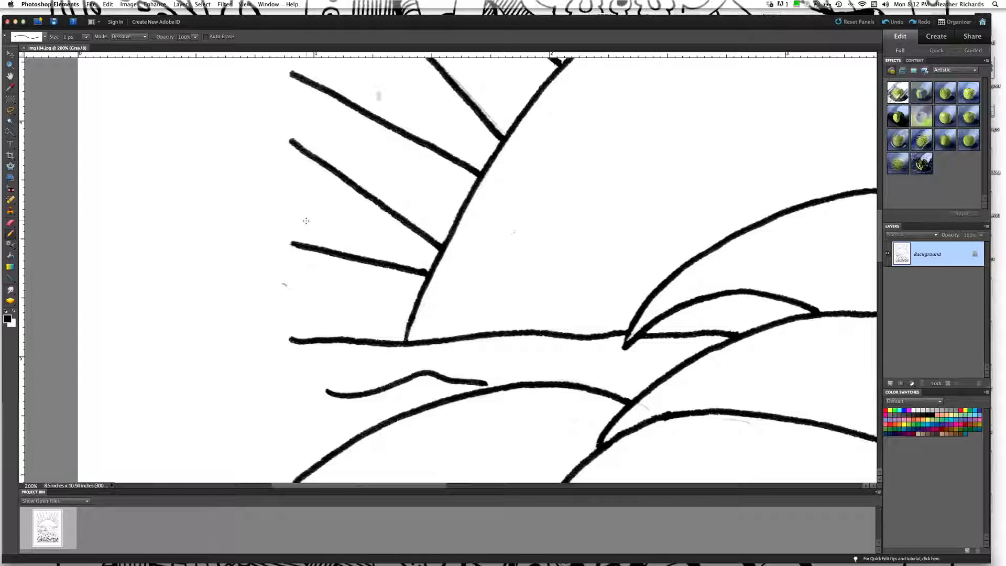
scroll(306, 220, "up", 1)
scroll(306, 220, "up", 2)
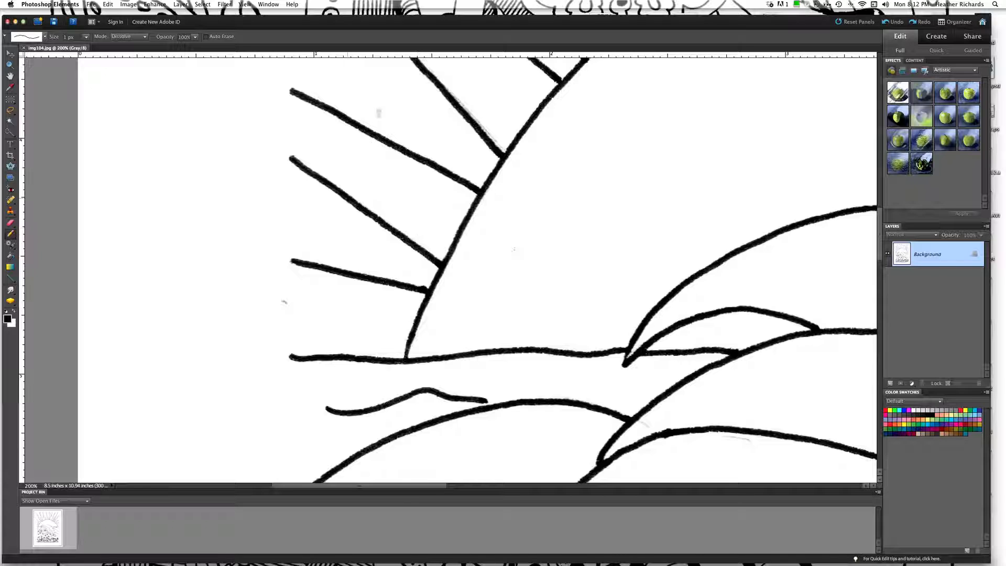
- Convert the image from grayscale to RGB Color mode
left_click(164, 5)
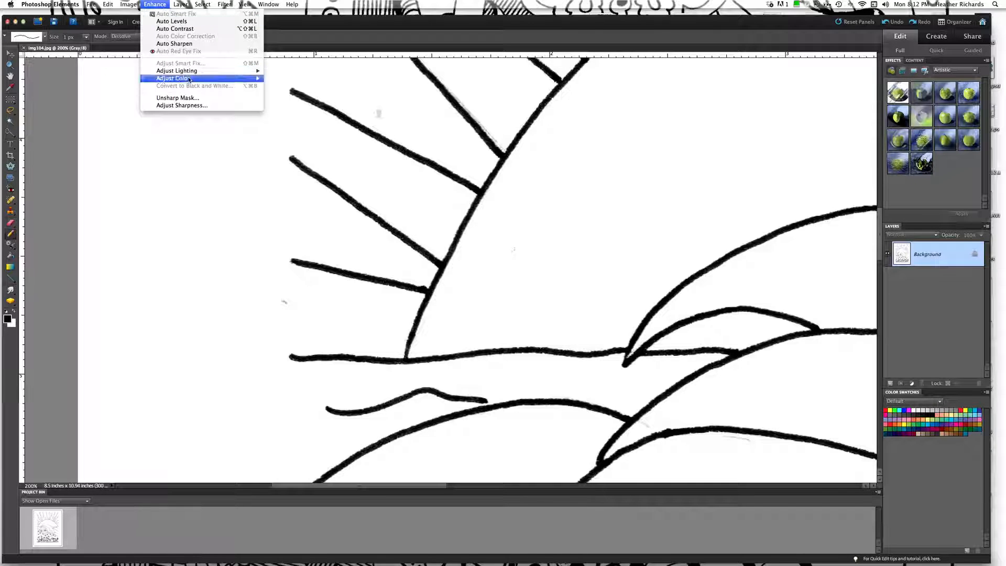
mouse_move(191, 79)
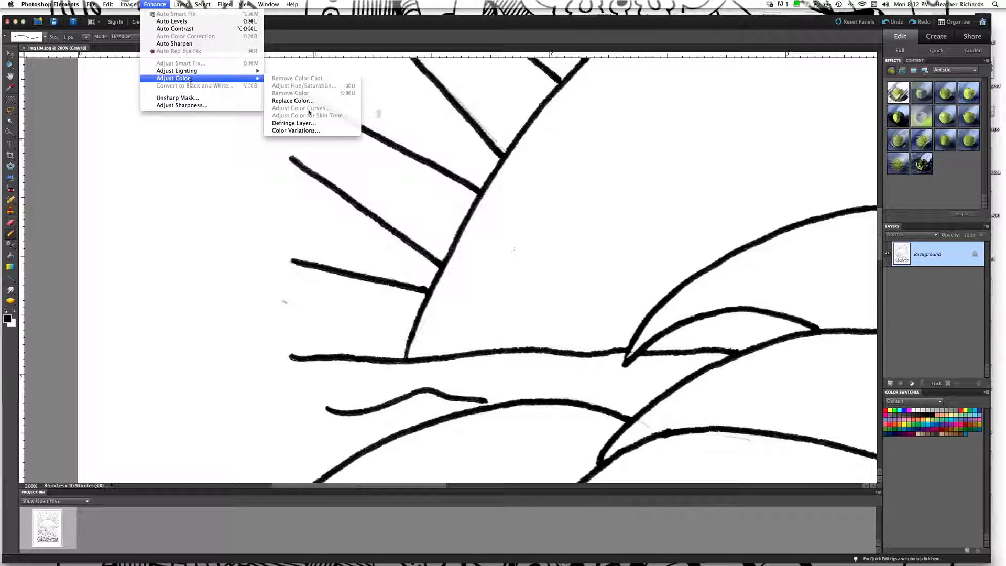
left_click(271, 131)
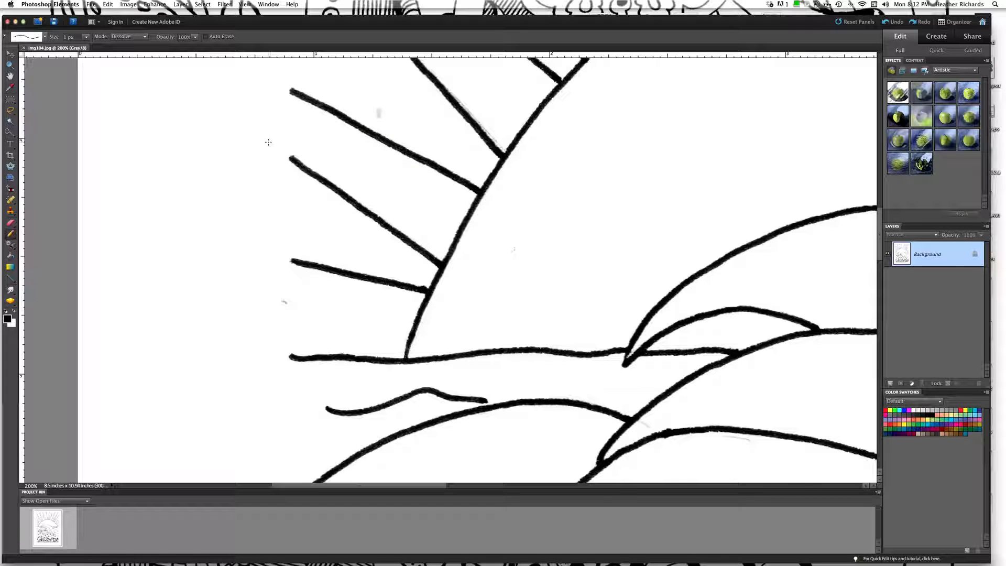
left_click(122, 5)
mouse_move(208, 67)
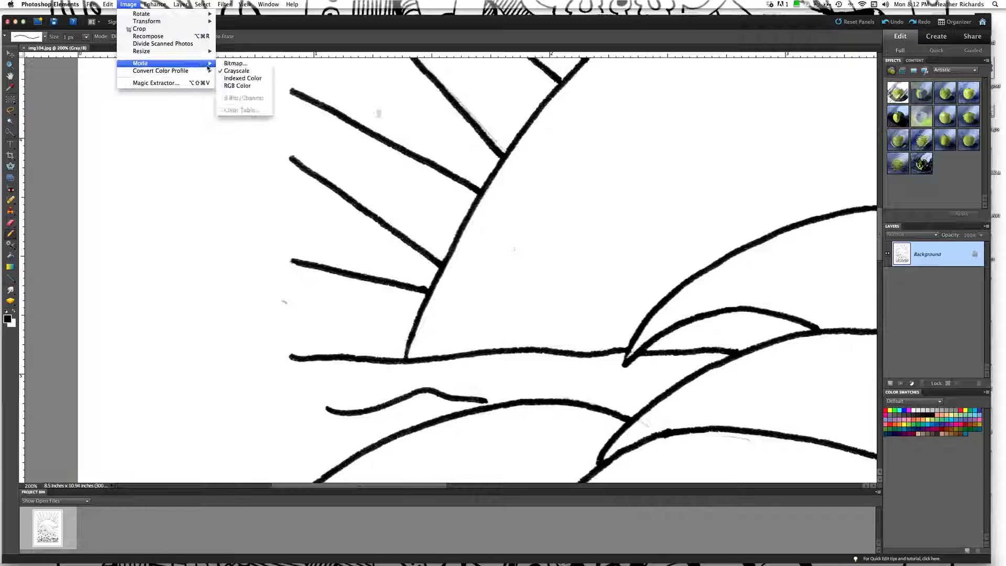
left_click(232, 86)
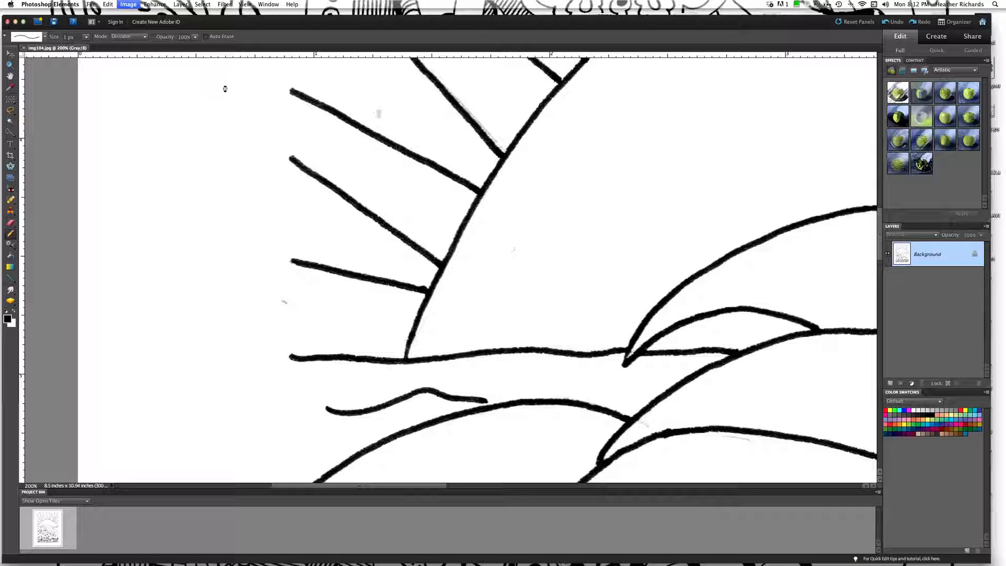
- Adjust the color curves with the Increase Contrast style, raising midtone contrast strongly and lowering midtone brightness slightly
left_click(155, 4)
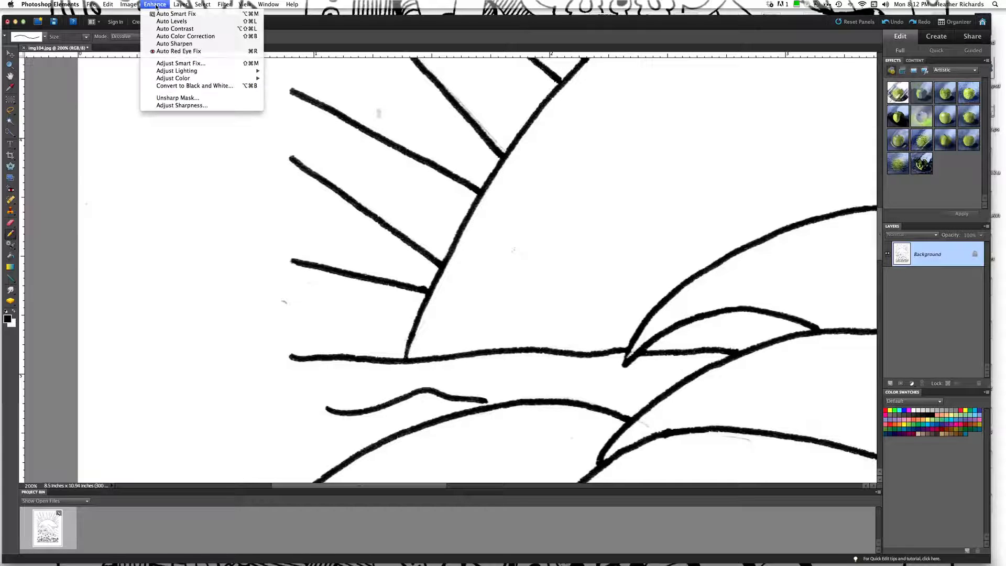
mouse_move(220, 78)
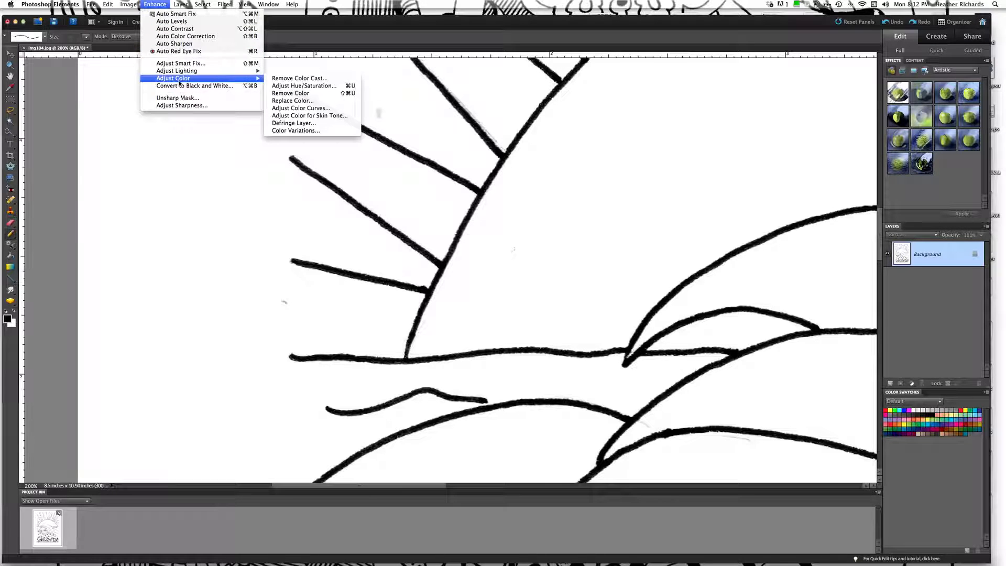
left_click(307, 108)
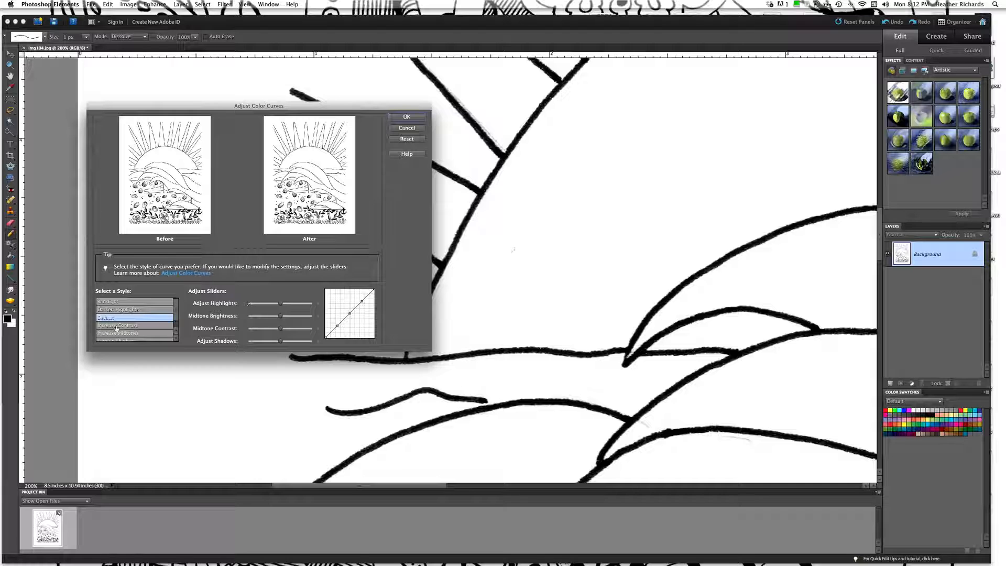
left_click(116, 326)
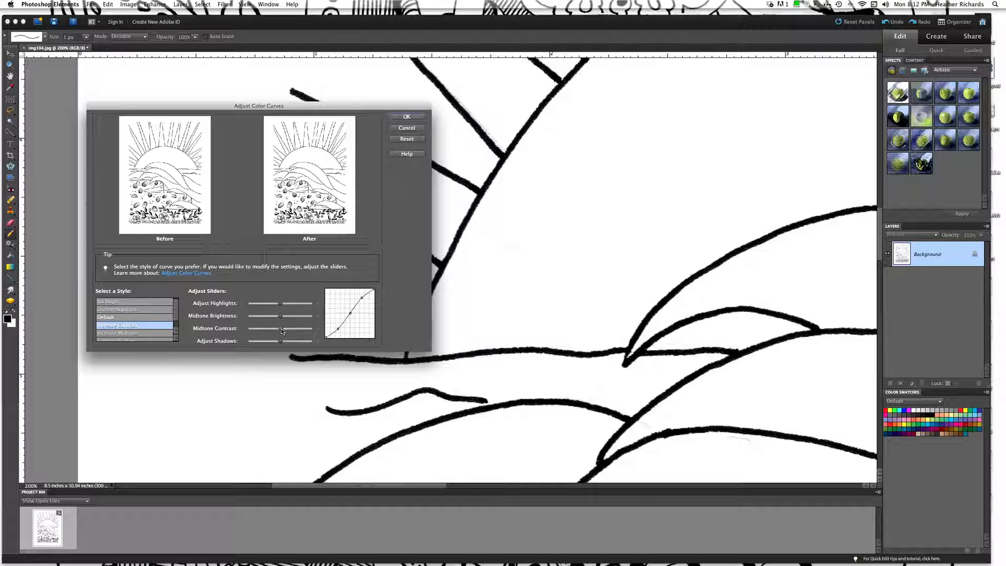
left_click_drag(281, 330, 304, 329)
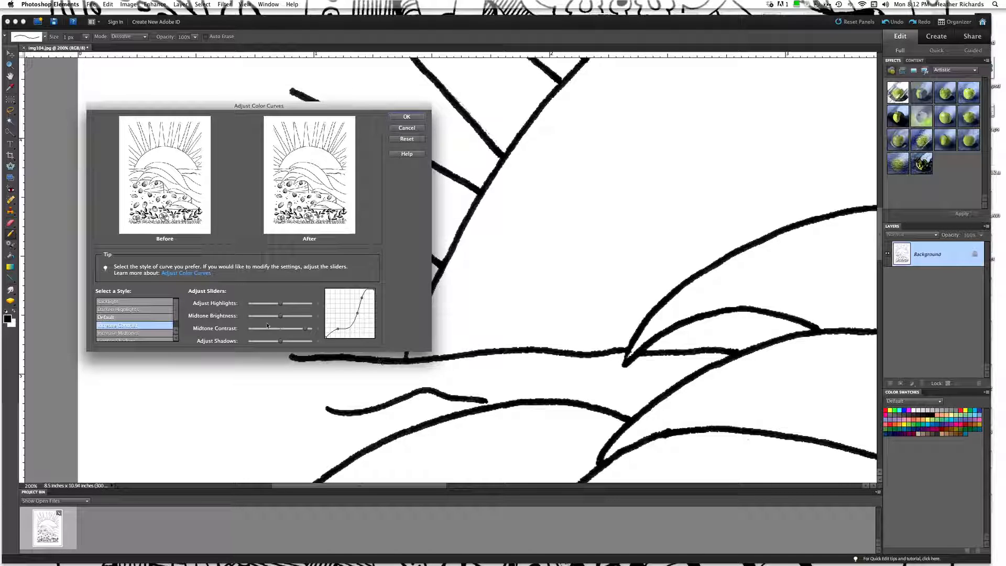
left_click_drag(281, 316, 268, 318)
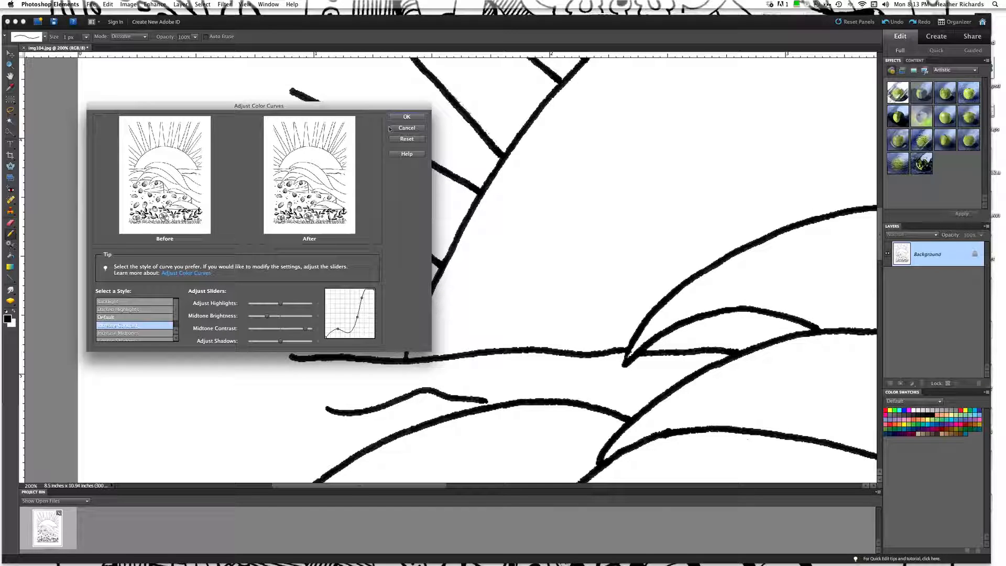
left_click(406, 119)
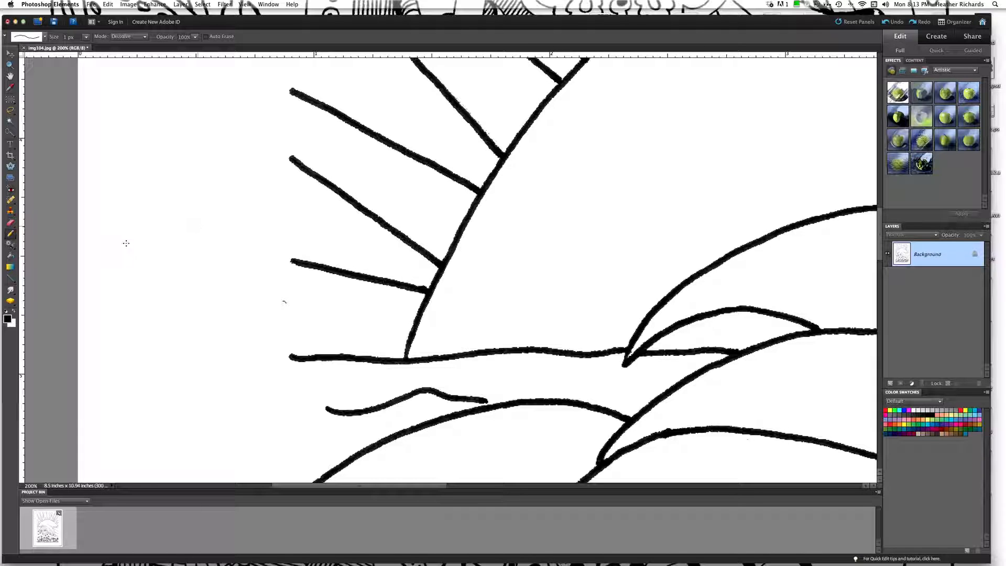
- Paint out the stray mark between the sun's lowest left ray and the horizon with a 25 px white pencil
left_click(14, 311)
left_click(86, 38)
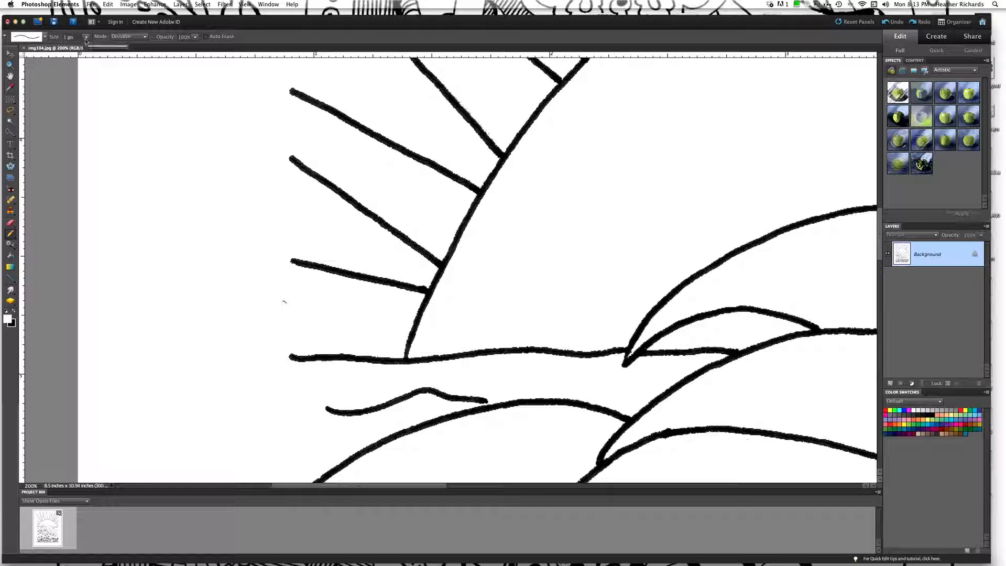
left_click_drag(87, 48, 94, 48)
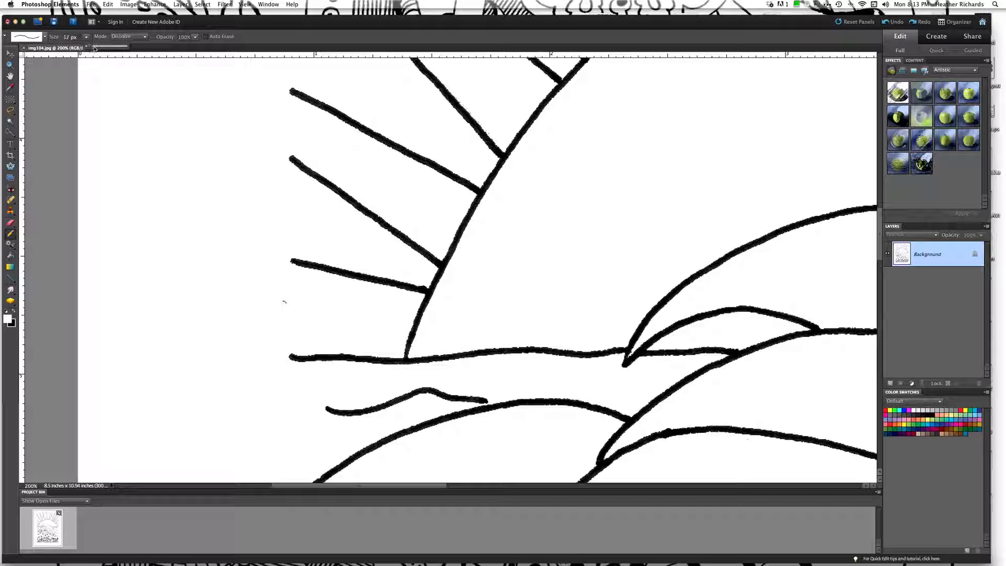
left_click(285, 301)
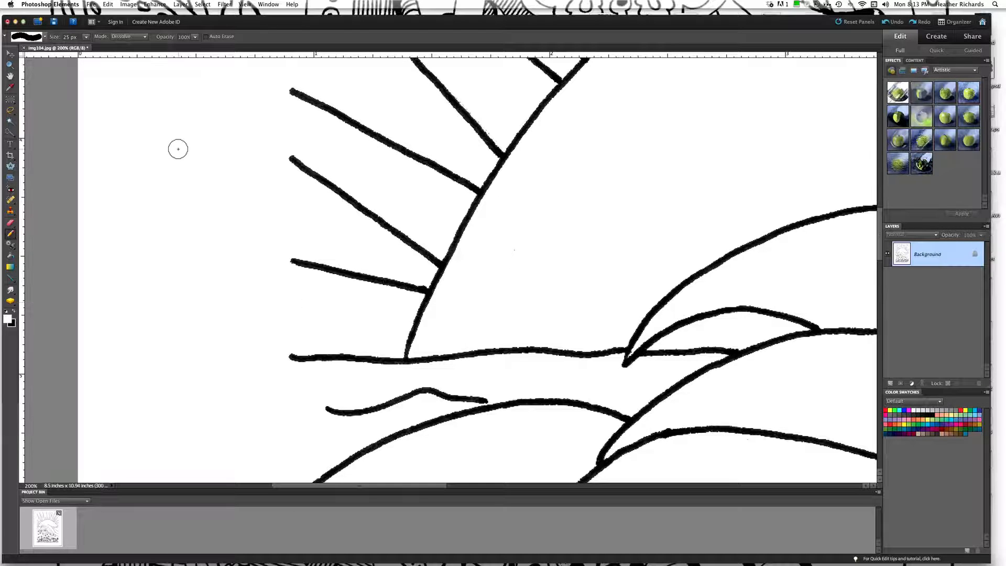
- Paint out the stray speck beside the long left ray, close to where it meets the sun's outline
scroll(178, 148, "up", 5)
scroll(178, 148, "up", 3)
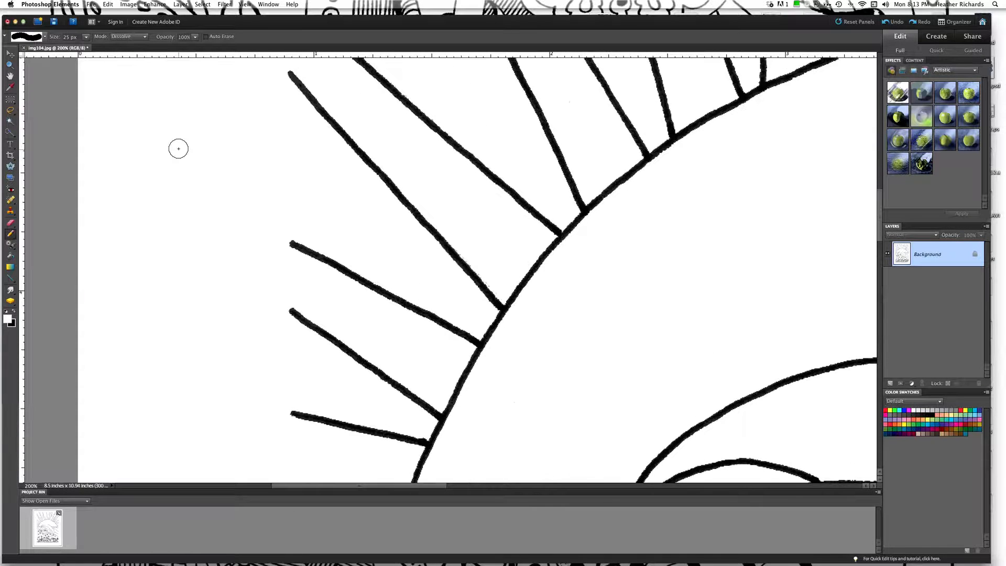
scroll(171, 158, "up", 10)
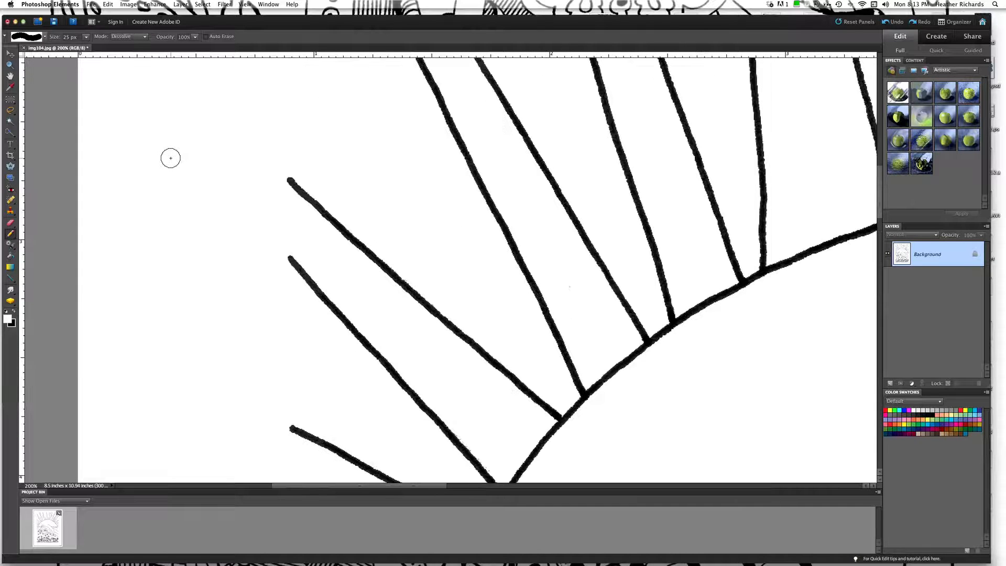
scroll(170, 158, "up", 10)
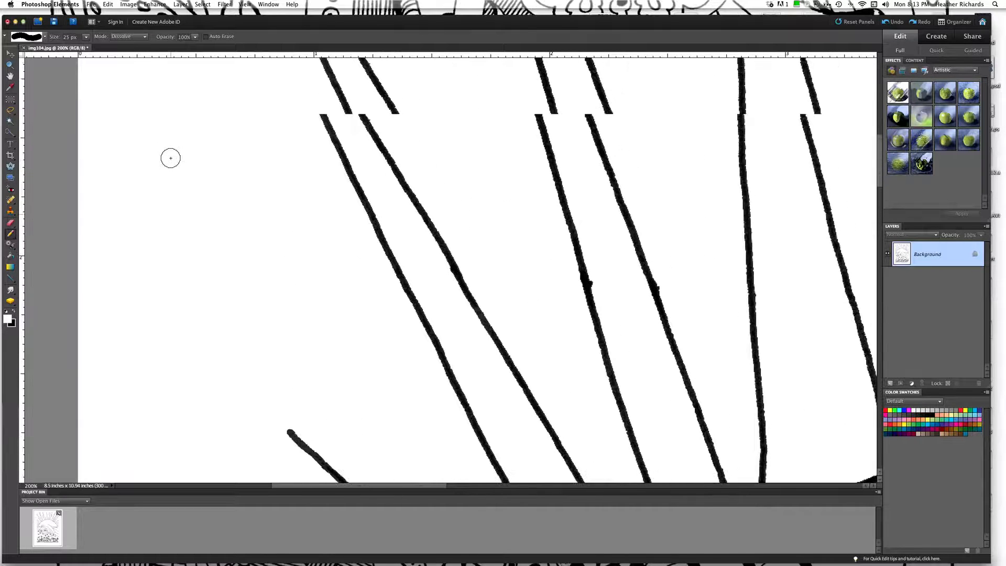
scroll(170, 158, "up", 3)
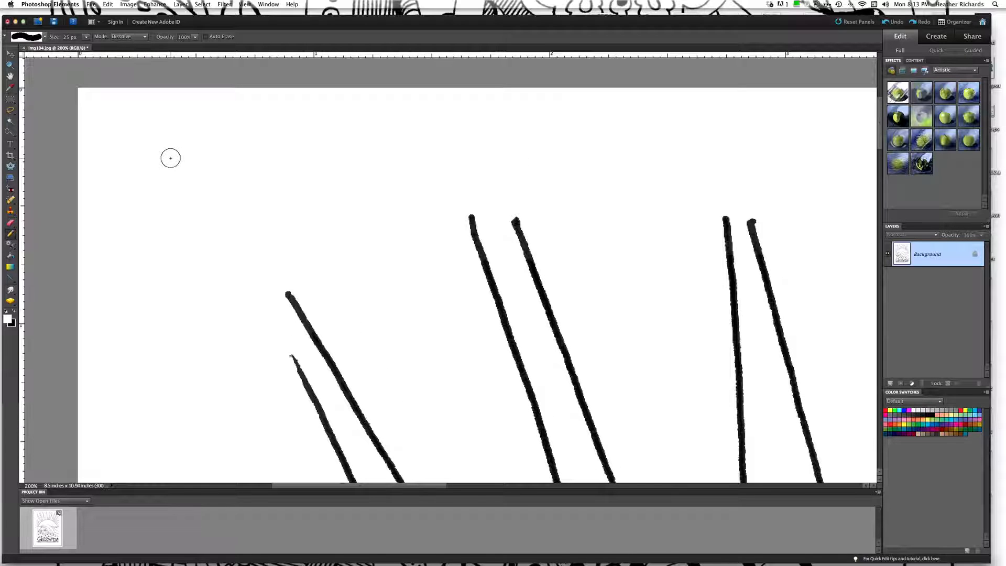
scroll(170, 158, "down", 8)
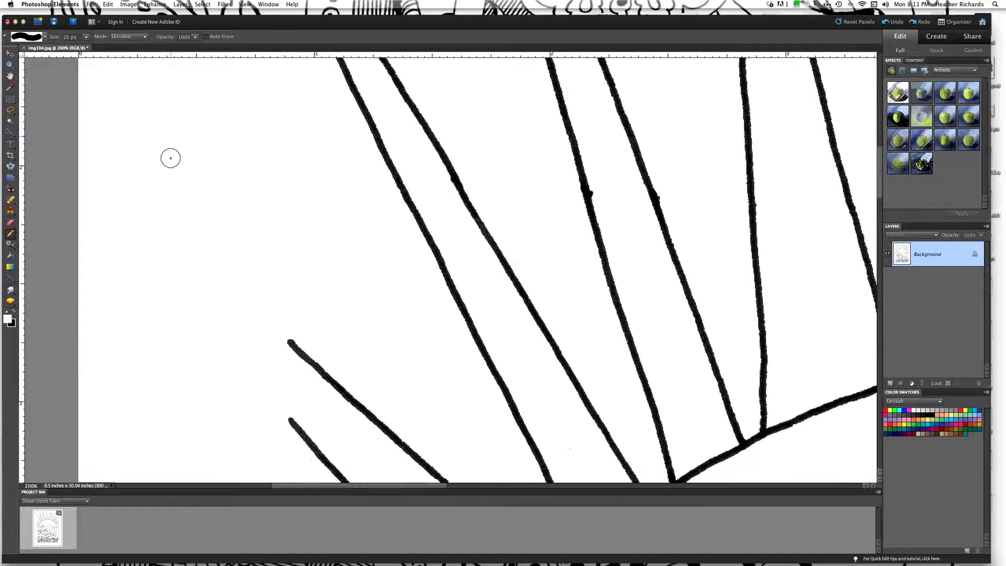
scroll(171, 157, "down", 10)
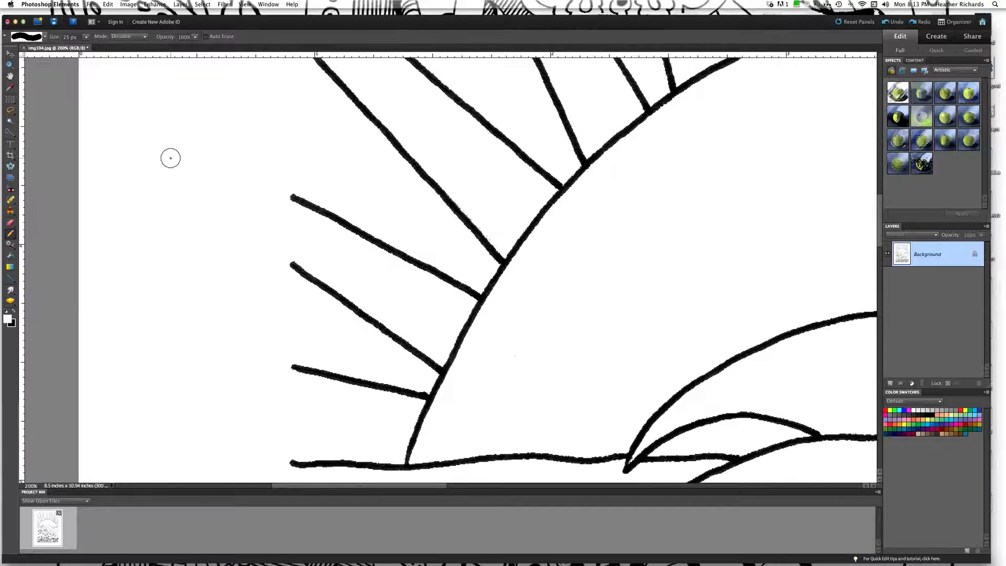
scroll(170, 158, "up", 6)
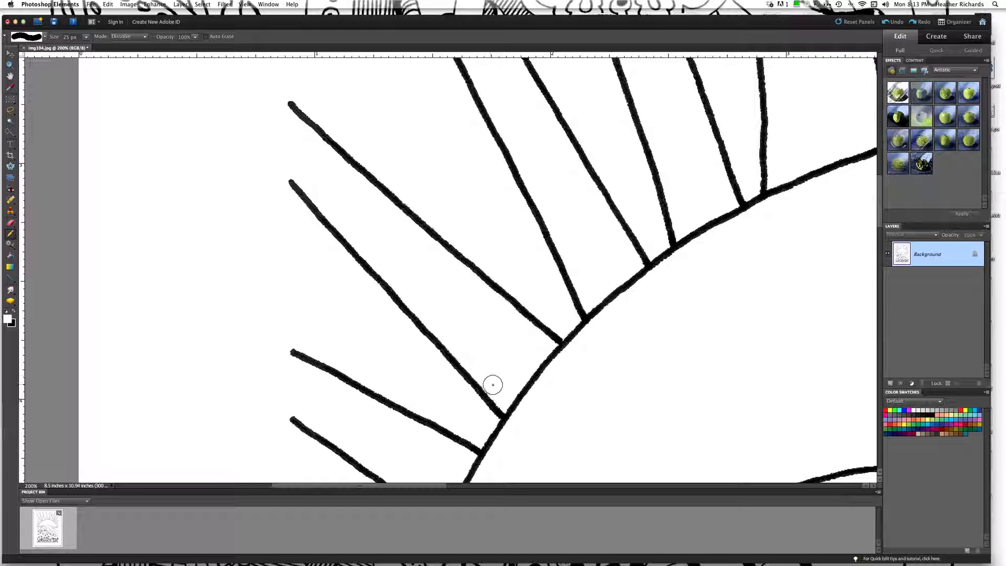
left_click_drag(495, 388, 501, 394)
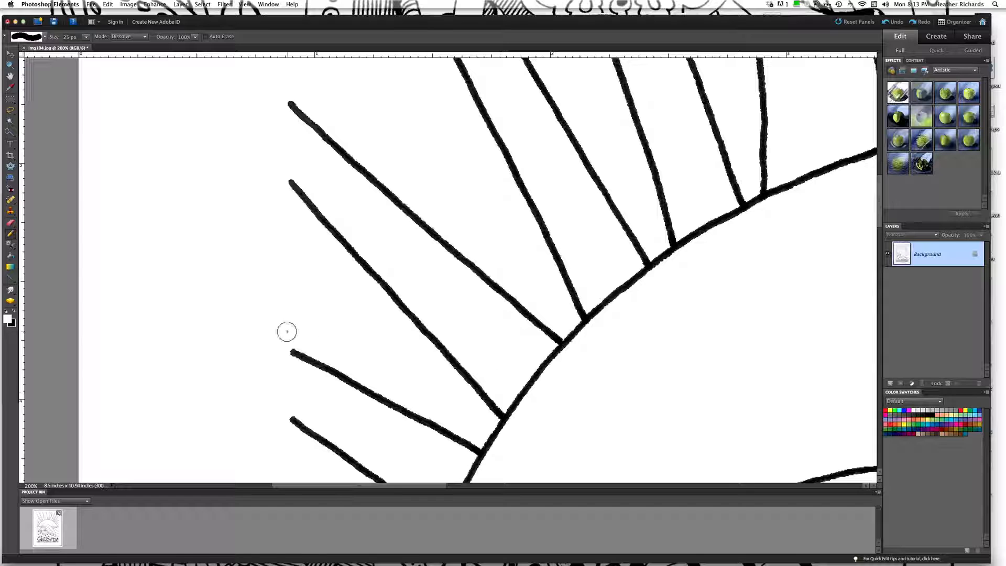
- Examine the drawing's left side at 200% from the horizon down through the shells, flower and grass for stray marks
scroll(287, 331, "down", 10)
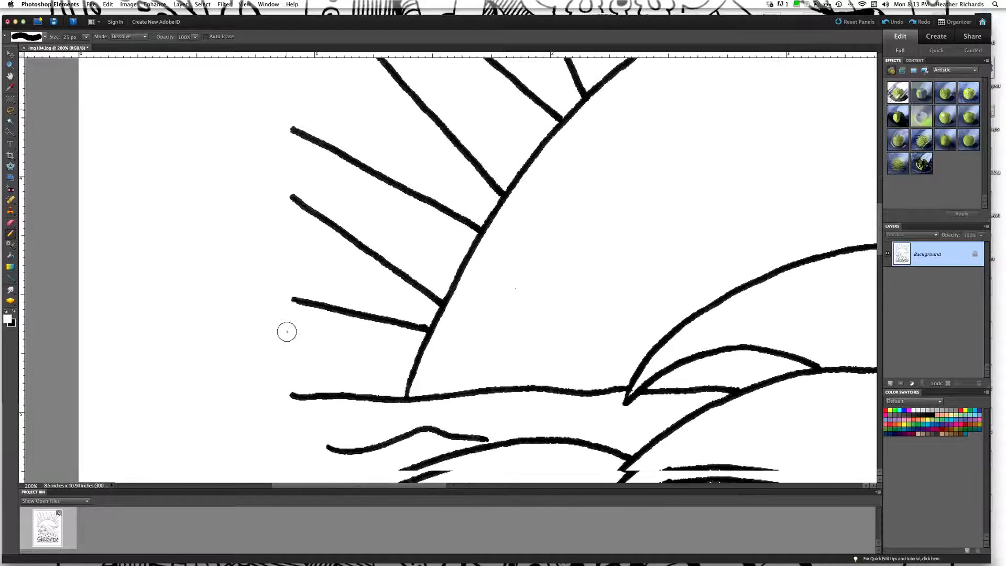
scroll(287, 331, "down", 2)
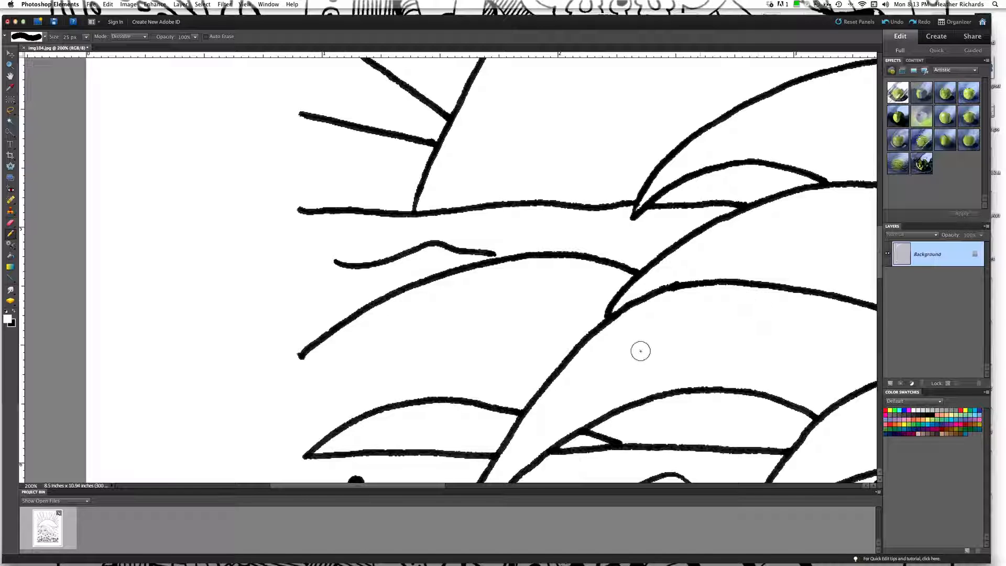
scroll(640, 349, "down", 7)
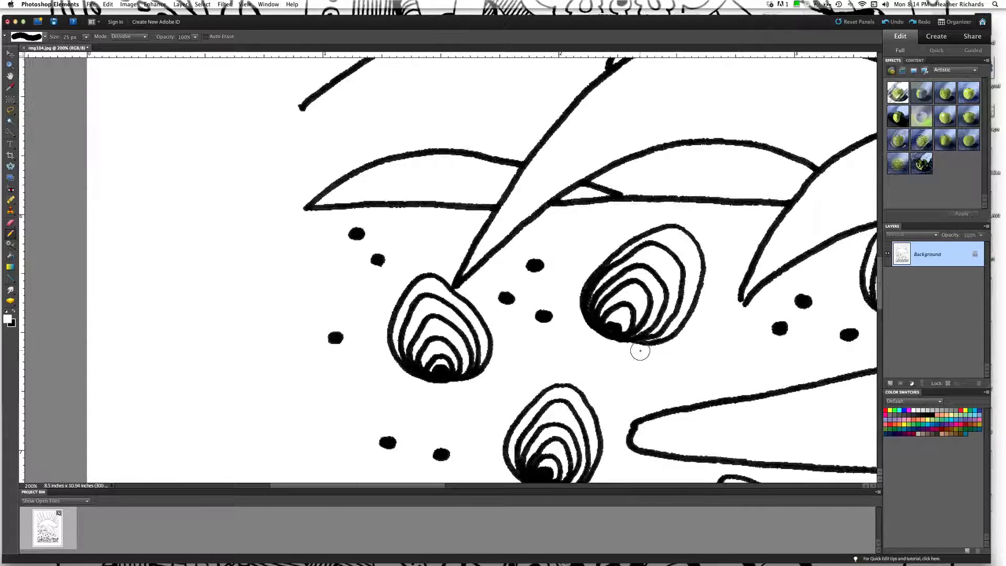
scroll(639, 351, "down", 2)
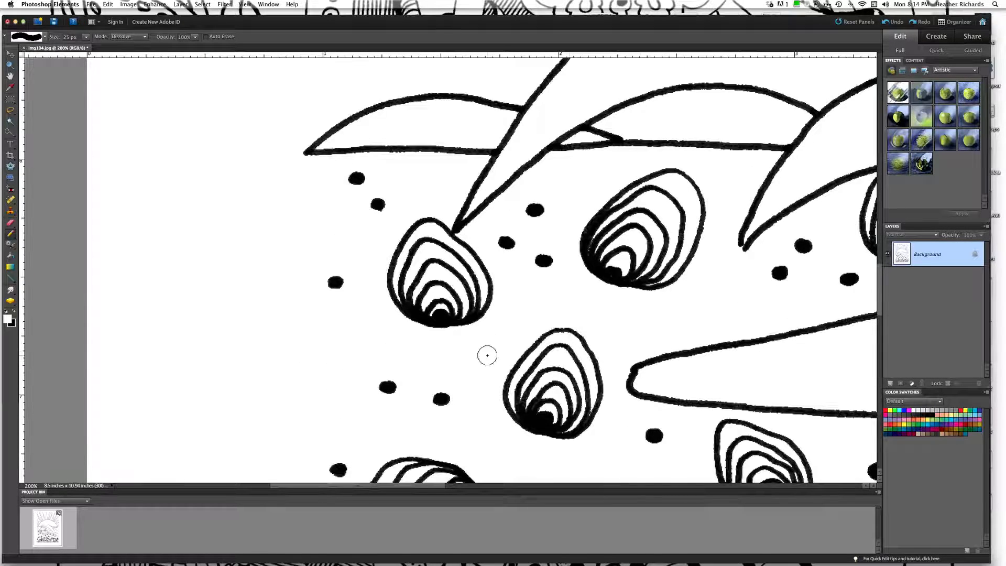
scroll(487, 355, "down", 4)
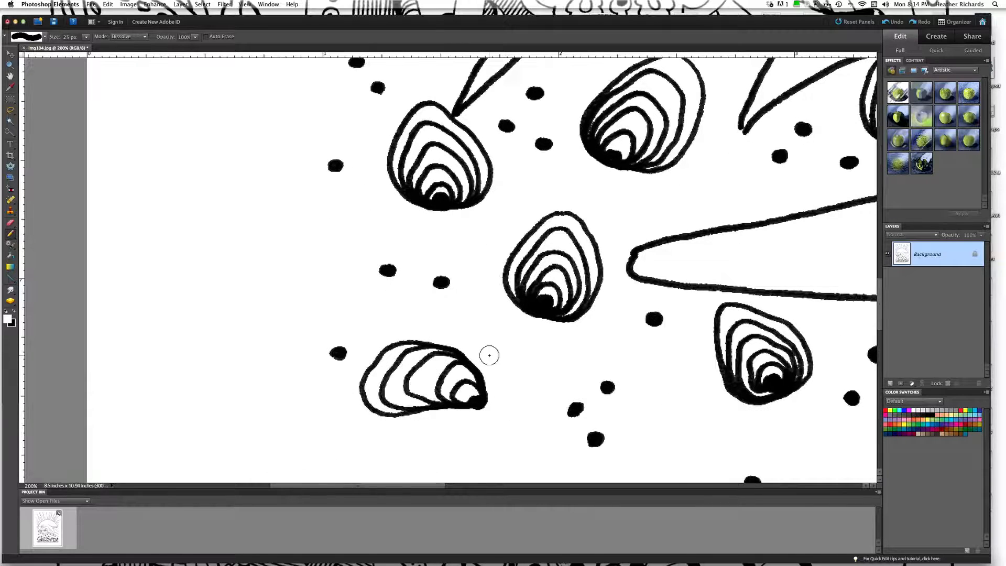
scroll(487, 355, "down", 3)
scroll(489, 355, "down", 8)
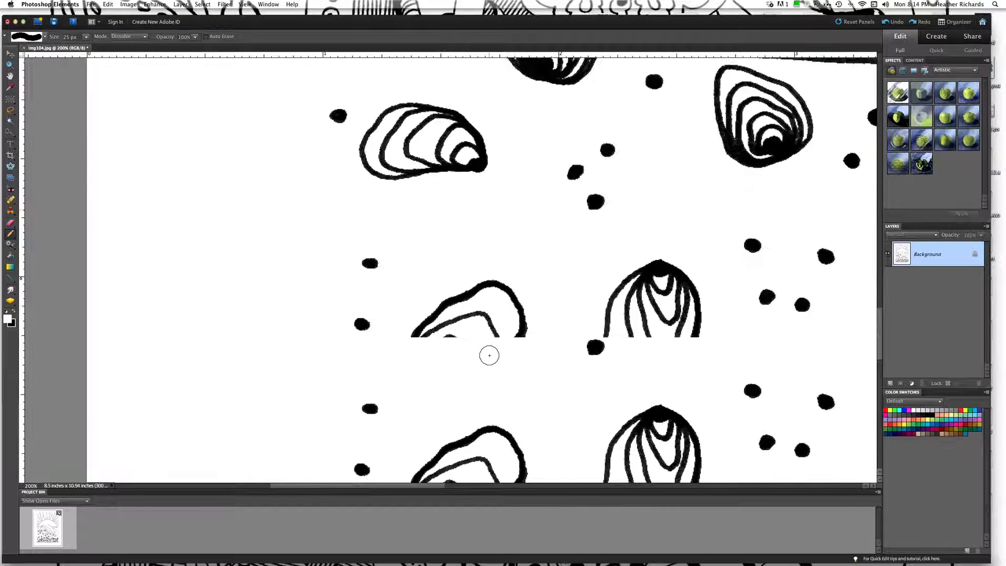
scroll(488, 356, "down", 3)
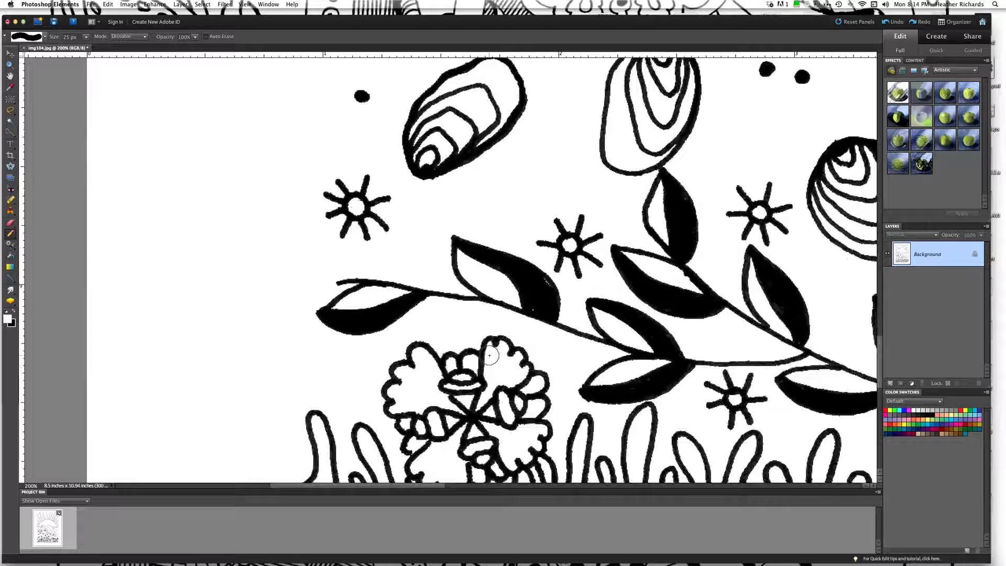
scroll(489, 355, "down", 2)
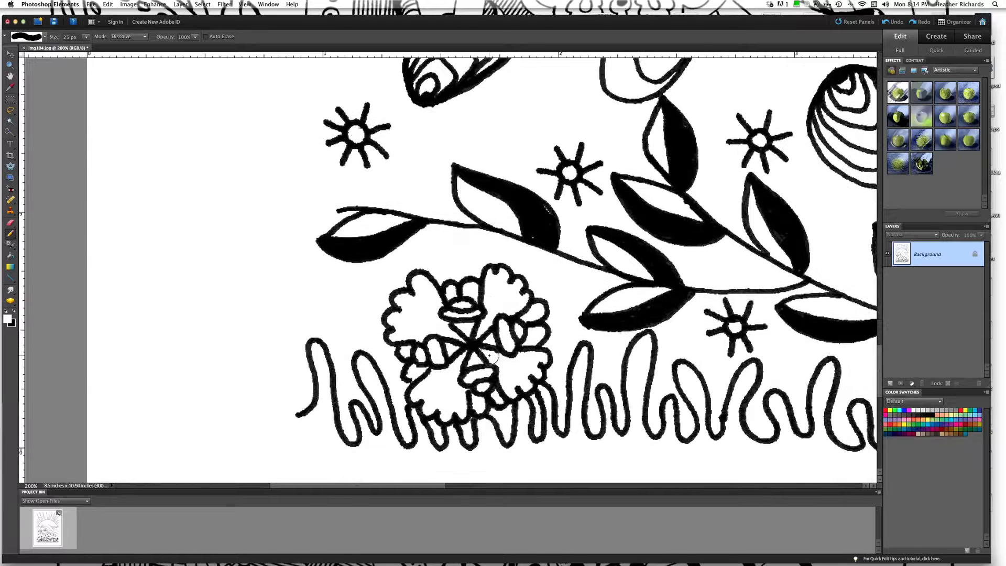
scroll(620, 295, "down", 2)
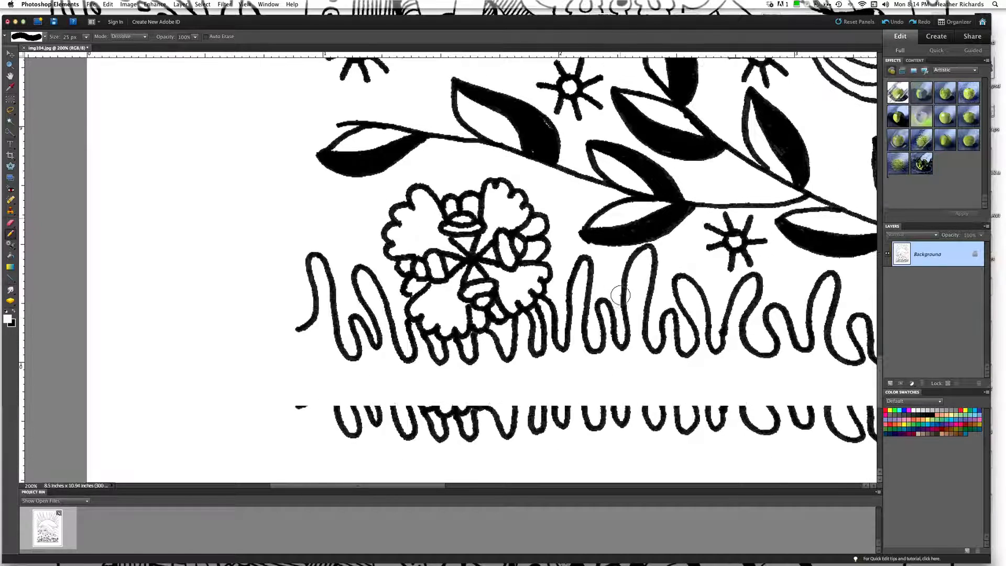
scroll(620, 295, "down", 2)
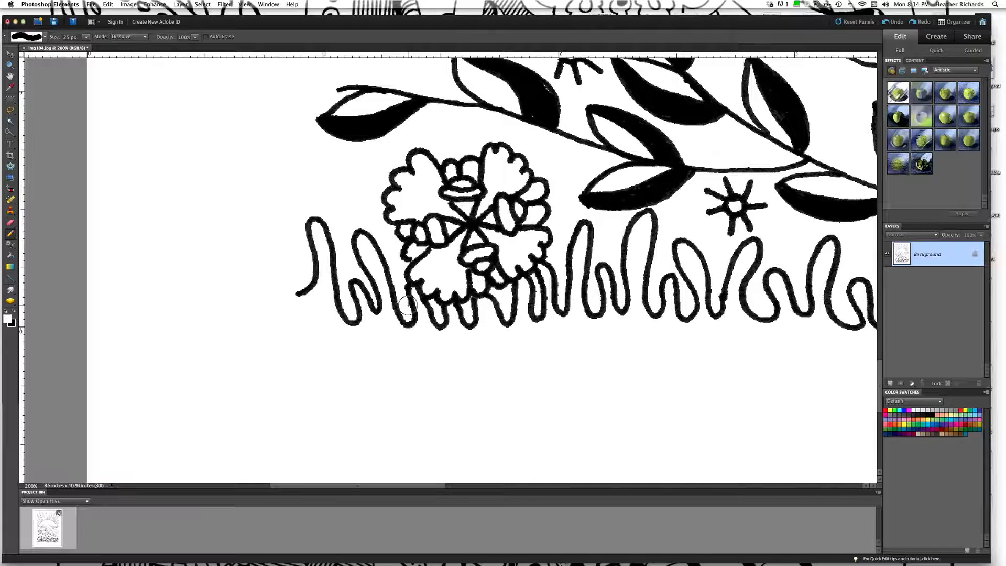
- At 500%, use a 4 px white pencil to erase the specks inside the leftmost star's center and the stem tip overhanging the left leaf
scroll(407, 305, "up", 5)
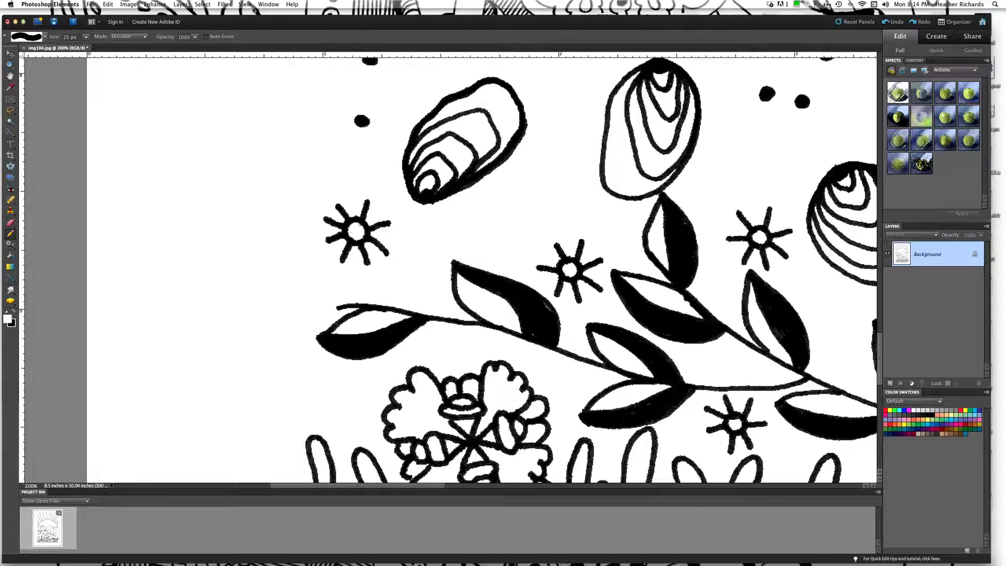
key("super+equal")
key("super+equal")
key("super+equal")
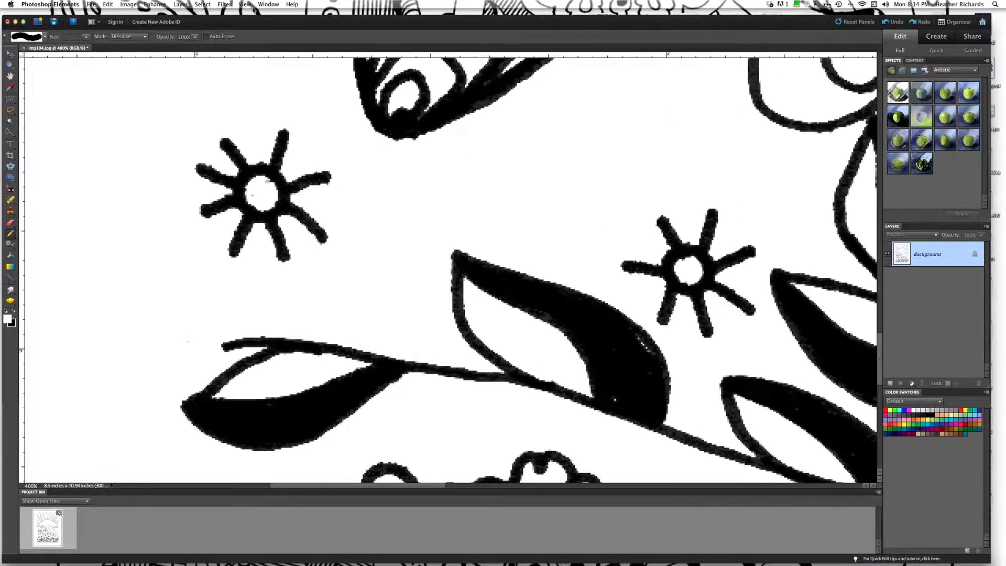
scroll(251, 140, "left", 4)
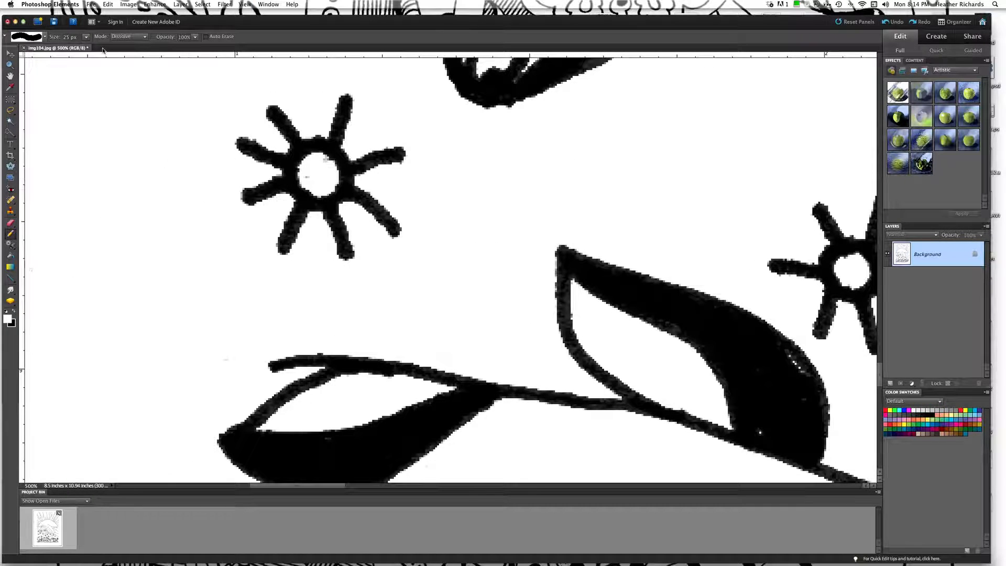
left_click(88, 40)
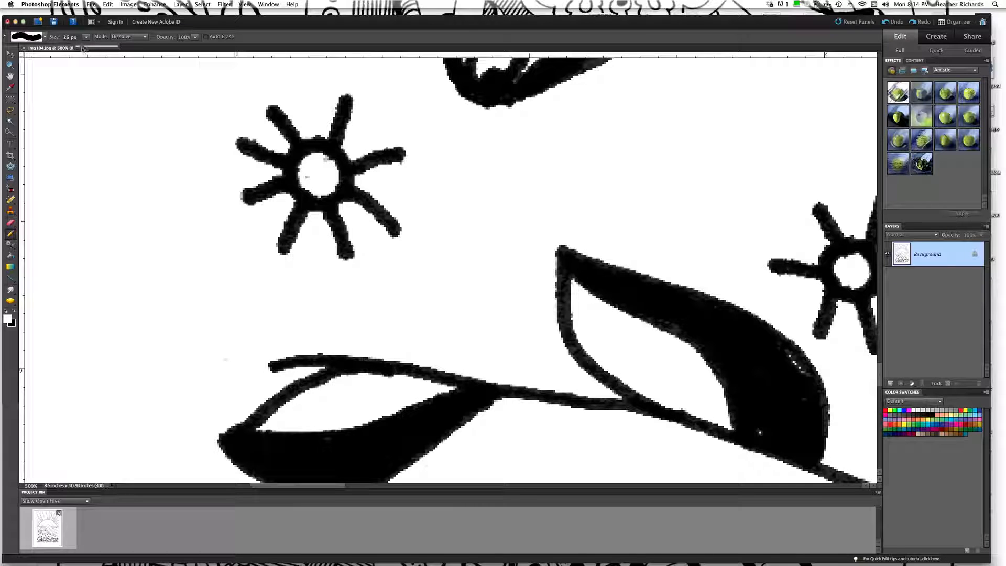
left_click_drag(82, 49, 76, 49)
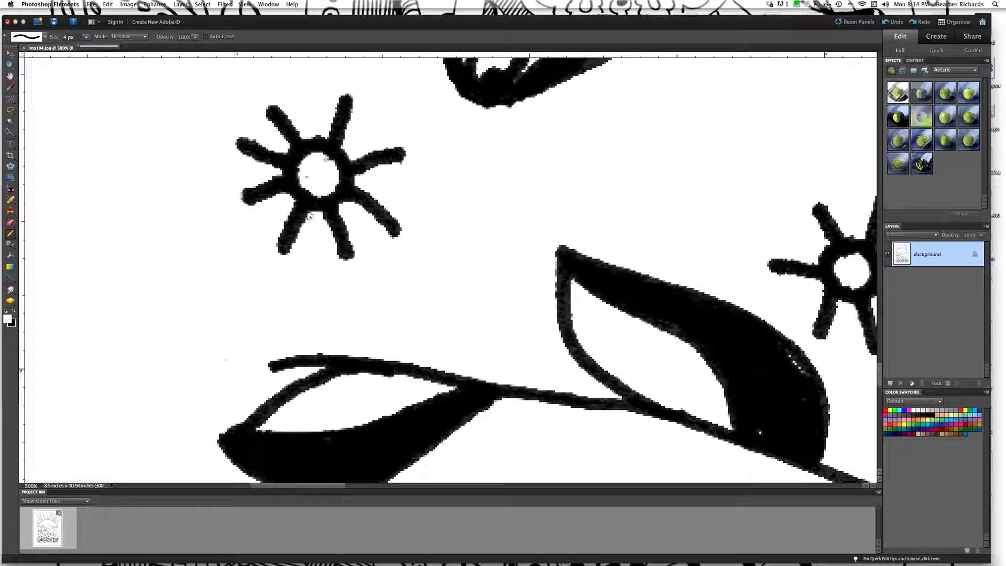
left_click(318, 157)
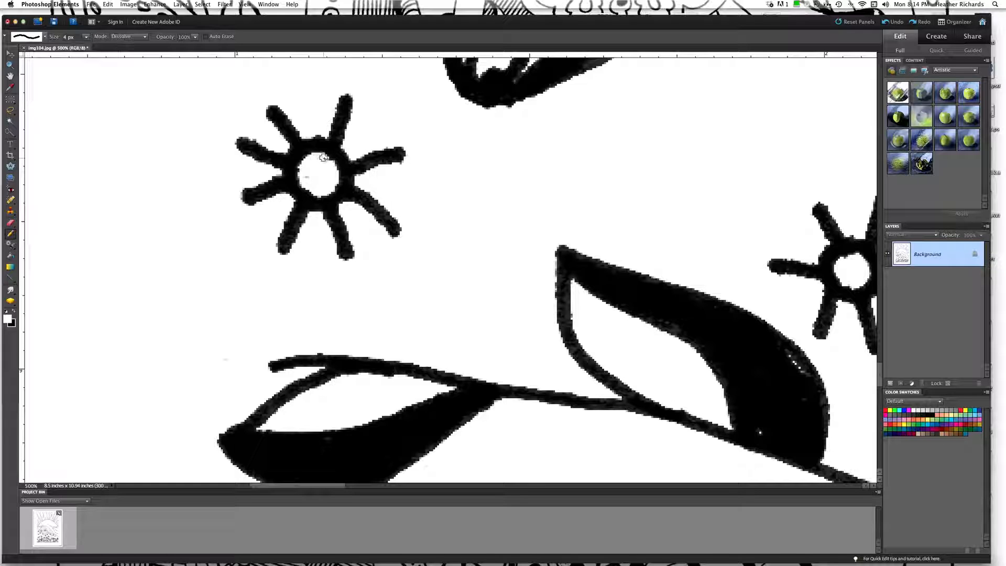
mouse_move(323, 158)
left_mouse_down()
mouse_move(329, 167)
mouse_move(303, 181)
left_mouse_up()
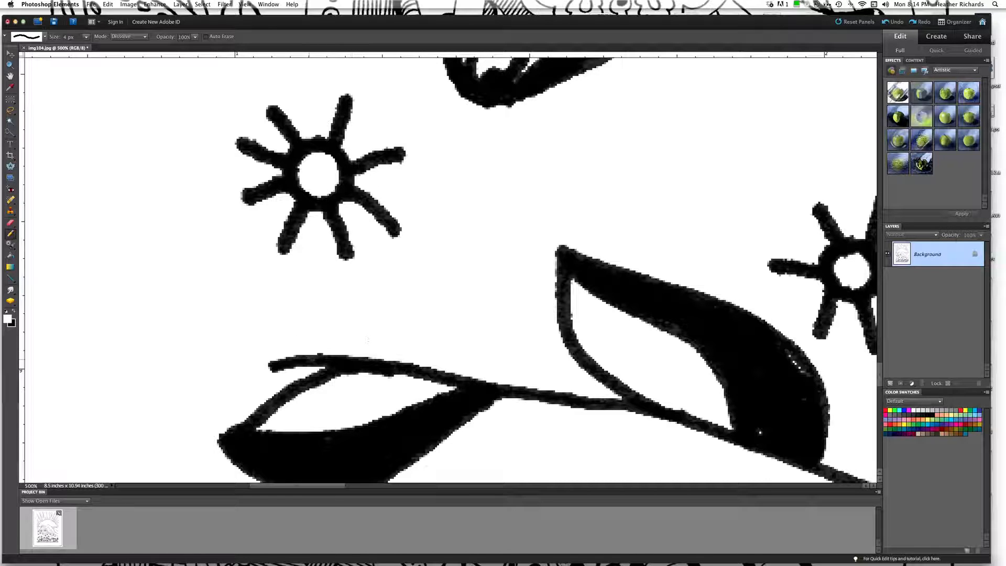
mouse_move(301, 362)
left_mouse_down()
mouse_move(370, 353)
mouse_move(269, 371)
mouse_move(299, 356)
mouse_move(268, 365)
mouse_move(300, 363)
left_mouse_up()
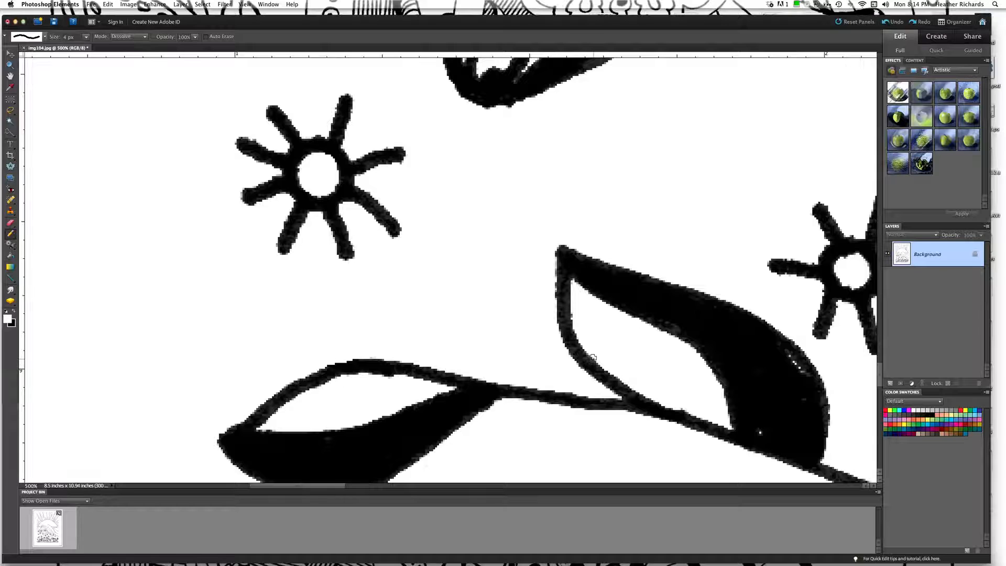
- Fill the white specks in the dark half of the upright leaf beside the left leaf with the black pencil
scroll(593, 358, "right", 3)
scroll(592, 358, "down", 2)
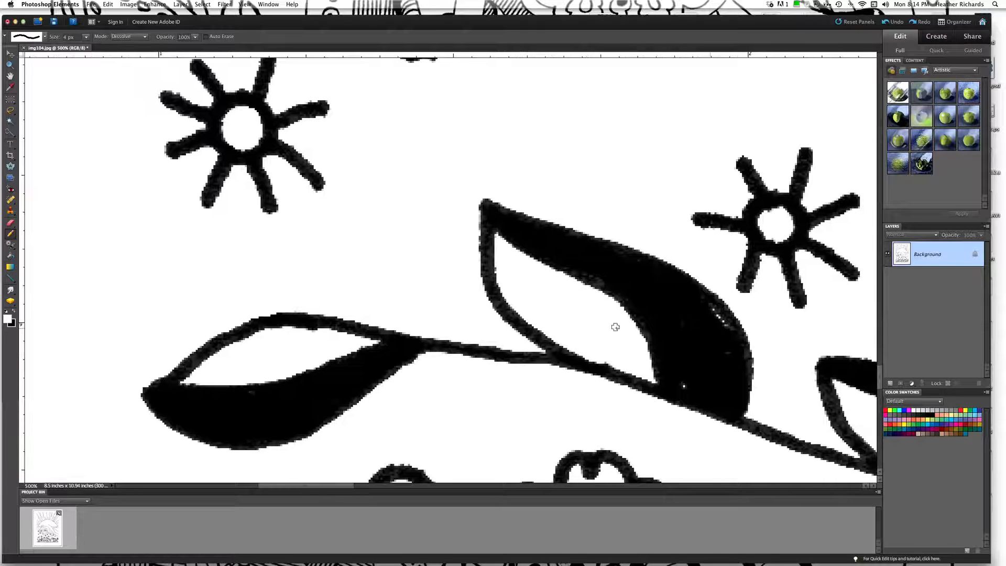
left_click(14, 312)
left_click_drag(685, 388, 677, 379)
mouse_move(711, 301)
left_mouse_down()
mouse_move(730, 361)
mouse_move(737, 342)
left_mouse_up()
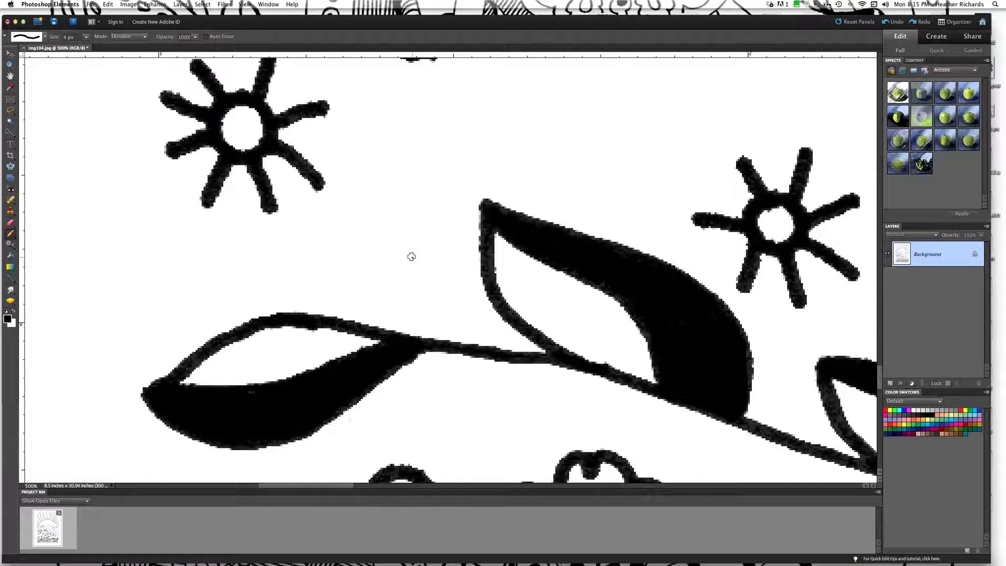
- Examine the drawing's left side at 500% from the shell and dots down through the star, leaves, flower and grass edge for stray marks
scroll(411, 257, "up", 10)
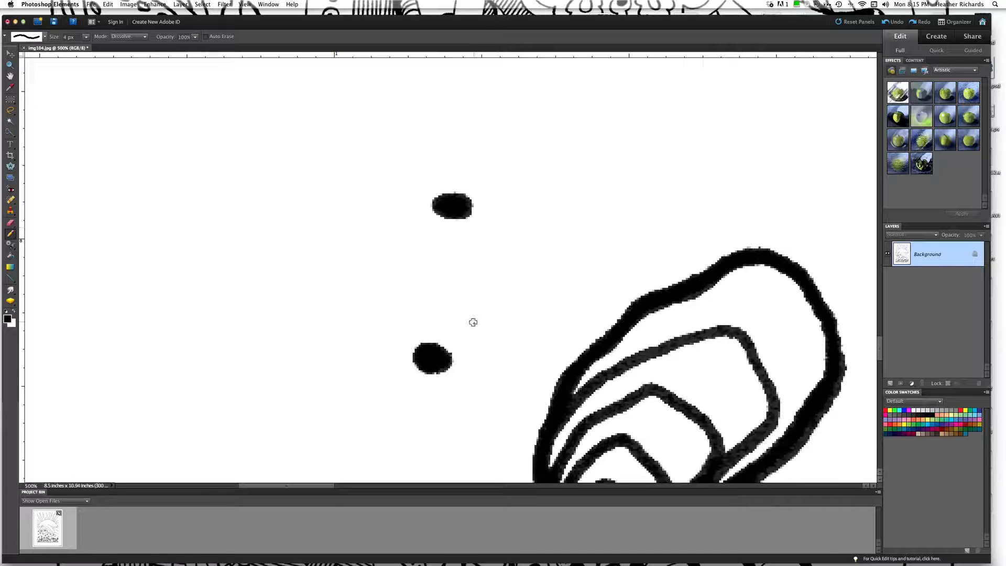
scroll(473, 322, "down", 5)
scroll(473, 322, "down", 6)
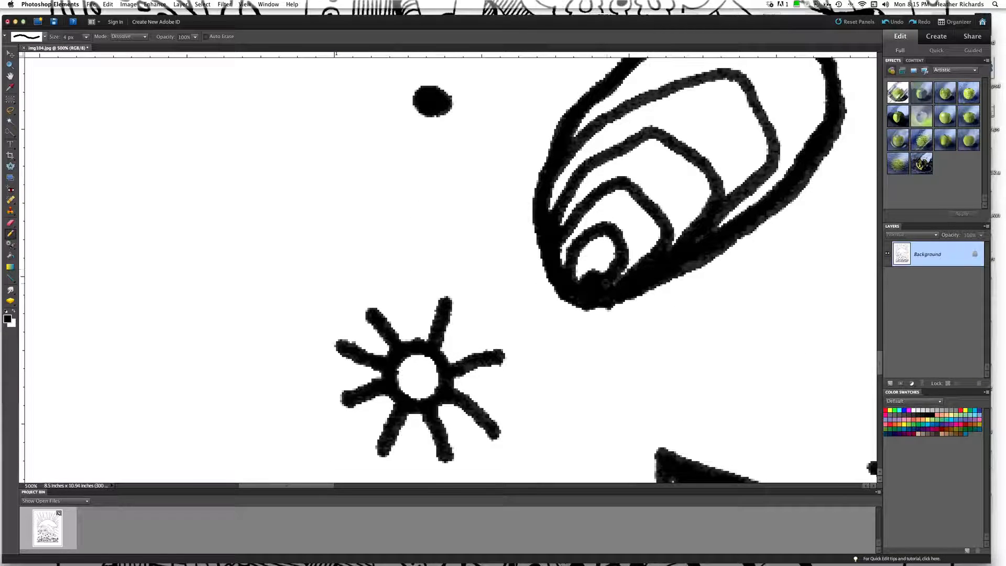
scroll(618, 280, "down", 6)
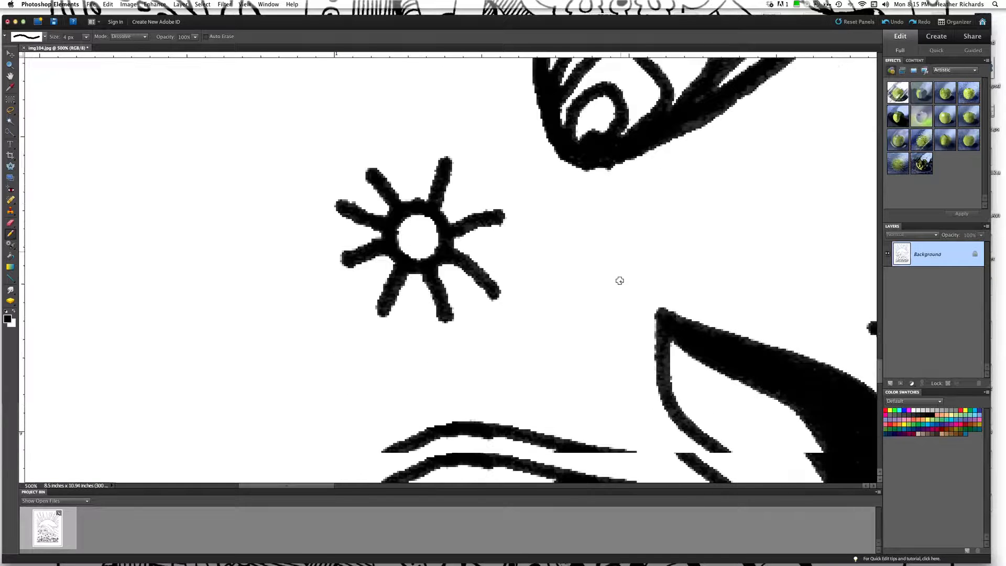
scroll(619, 280, "down", 10)
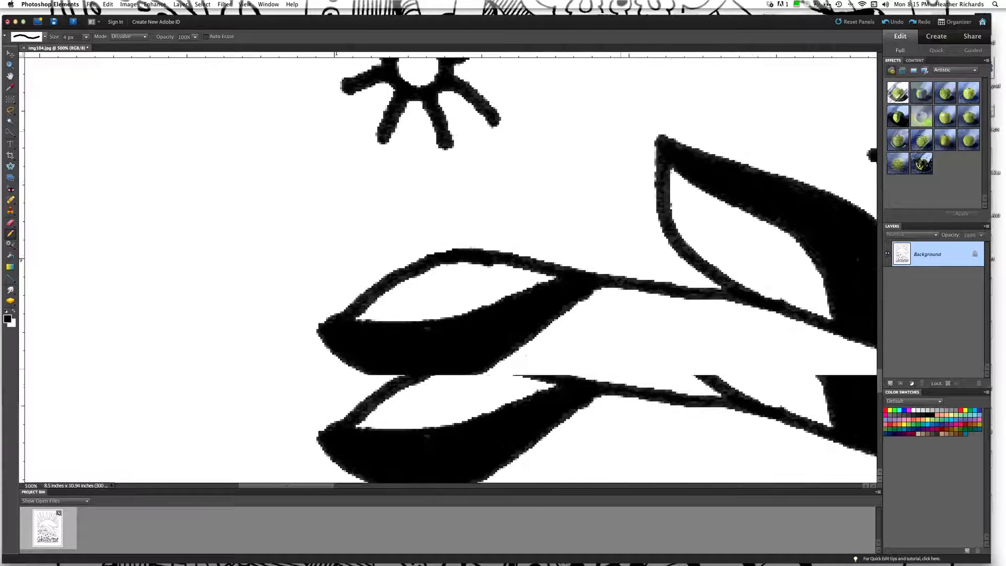
scroll(619, 280, "down", 6)
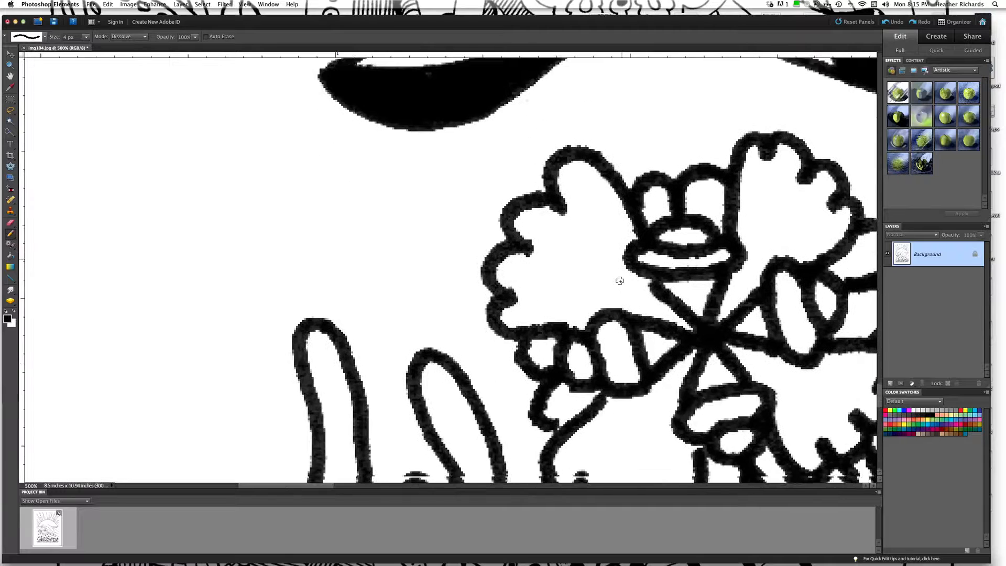
scroll(620, 280, "down", 4)
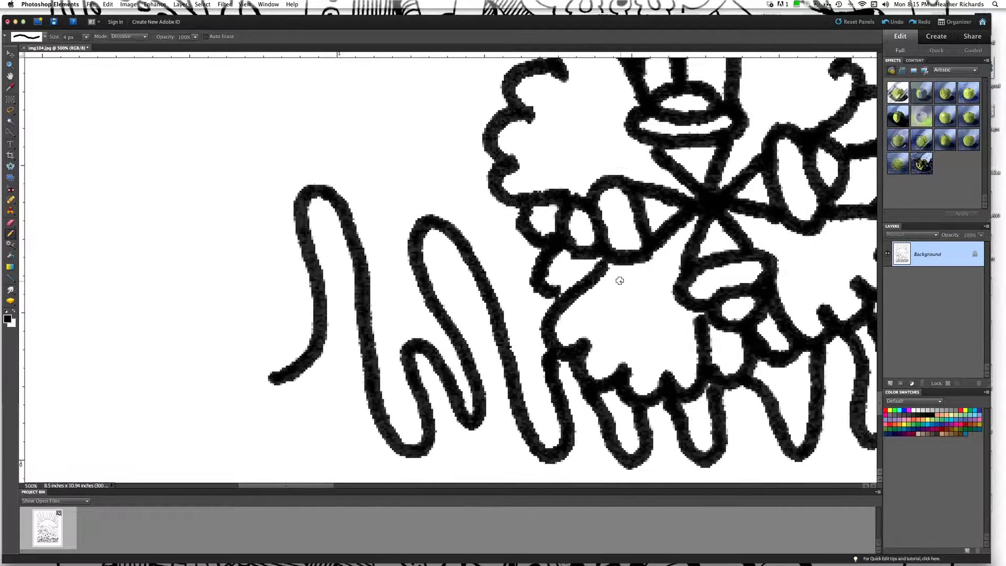
scroll(618, 281, "down", 4)
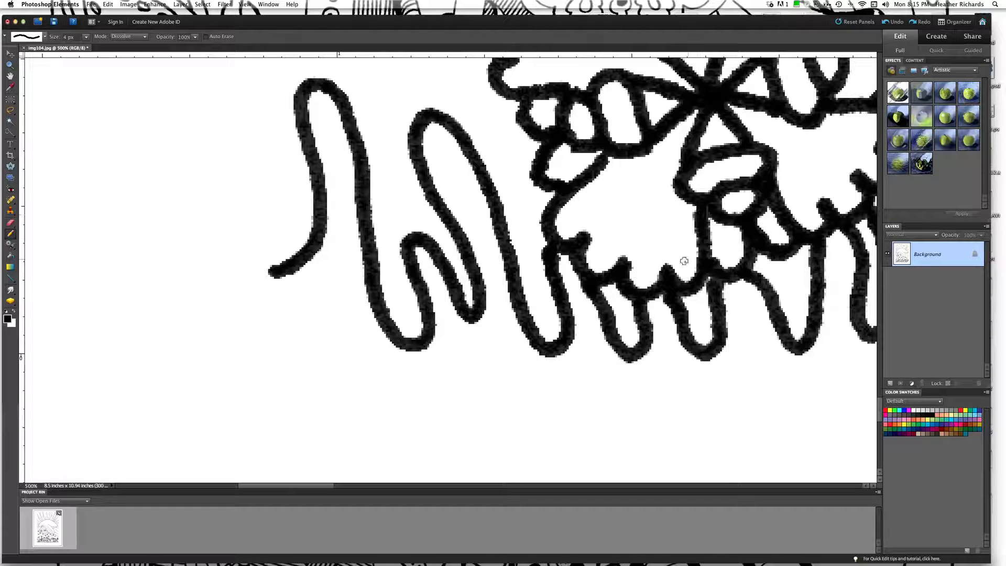
scroll(678, 265, "right", 4)
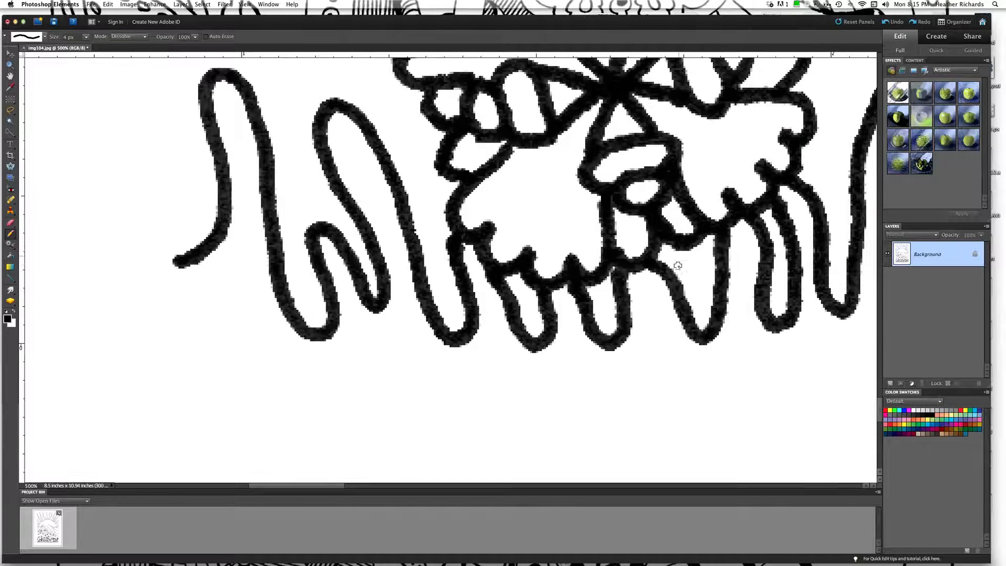
scroll(677, 266, "down", 6)
scroll(677, 265, "right", 12)
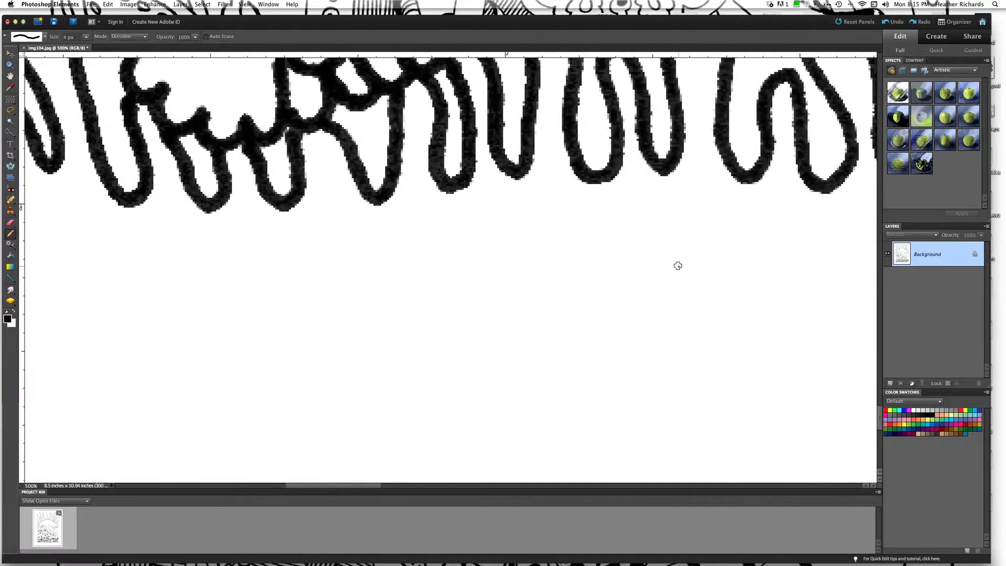
- Paint out the ragged edge around the pointed tip of the lower leaf, to the right of the flower, with the white pencil
scroll(677, 266, "up", 15)
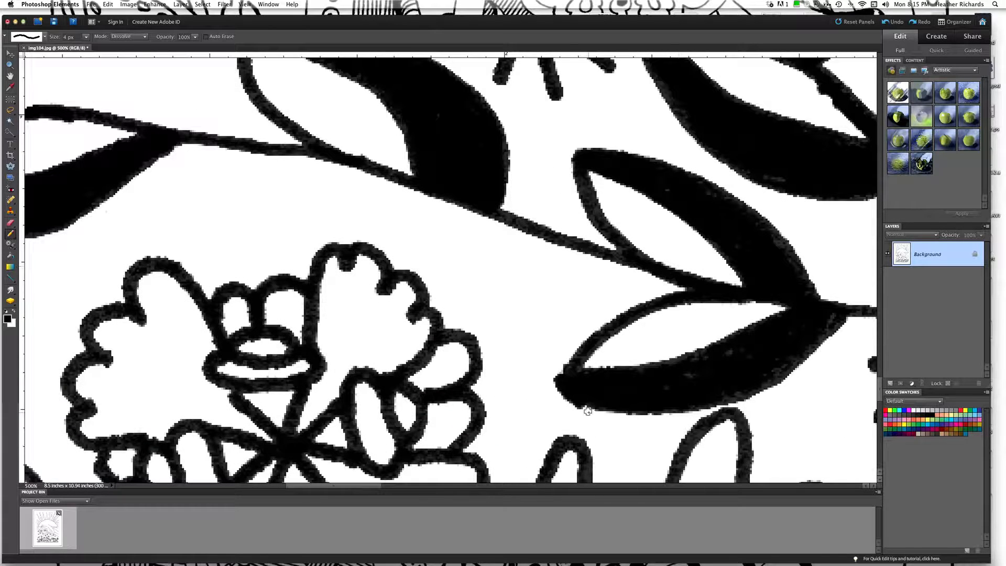
left_click(15, 310)
left_click_drag(585, 413, 551, 373)
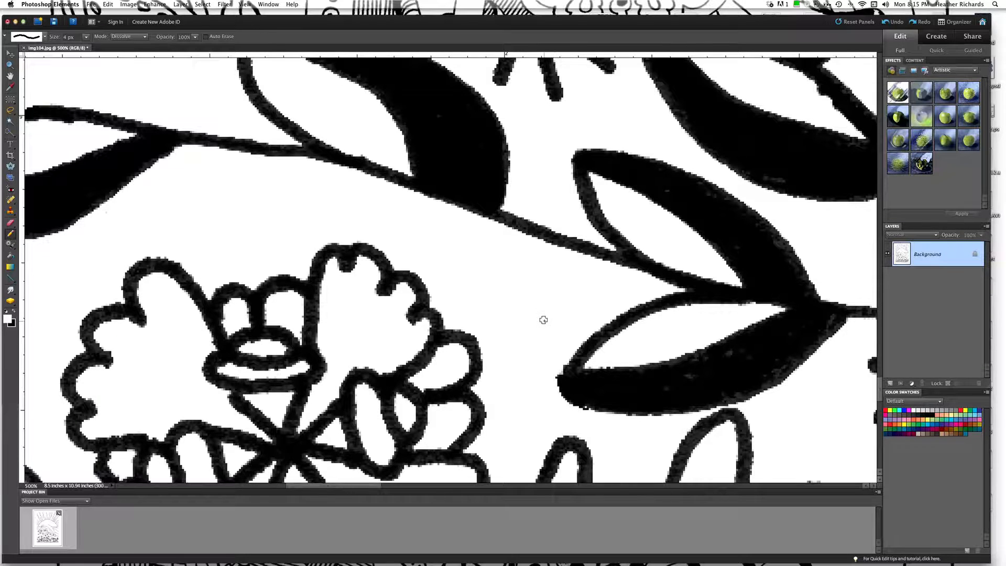
- Fill the white specks in the dark half of the upright leaf directly under the right shell with the black pencil
scroll(543, 320, "up", 3)
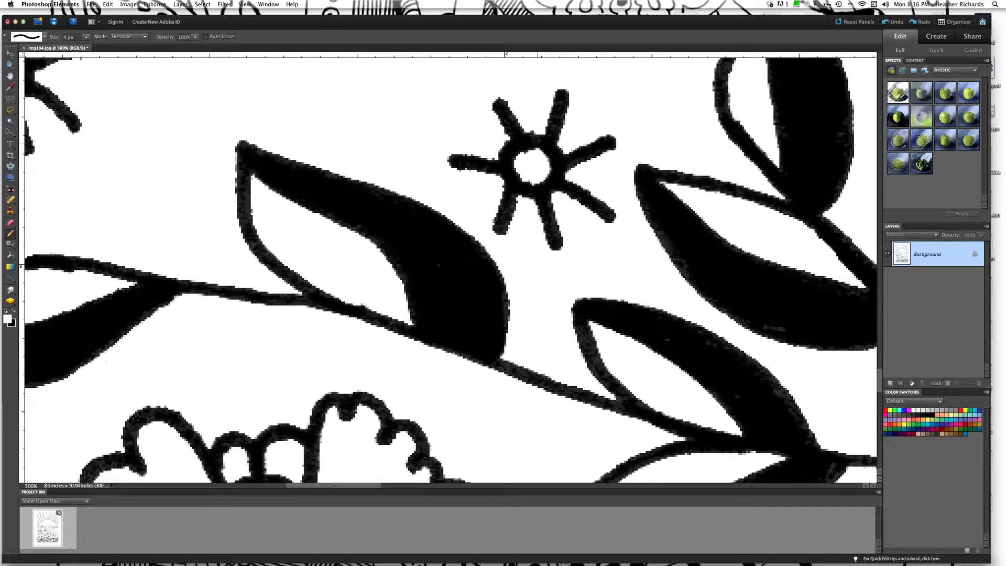
scroll(532, 129, "up", 6)
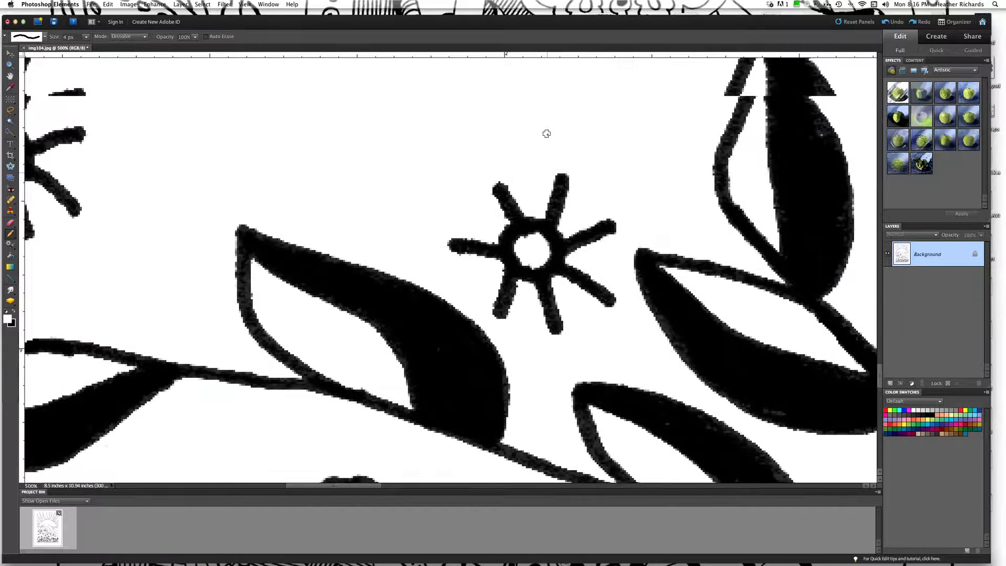
left_click(14, 311)
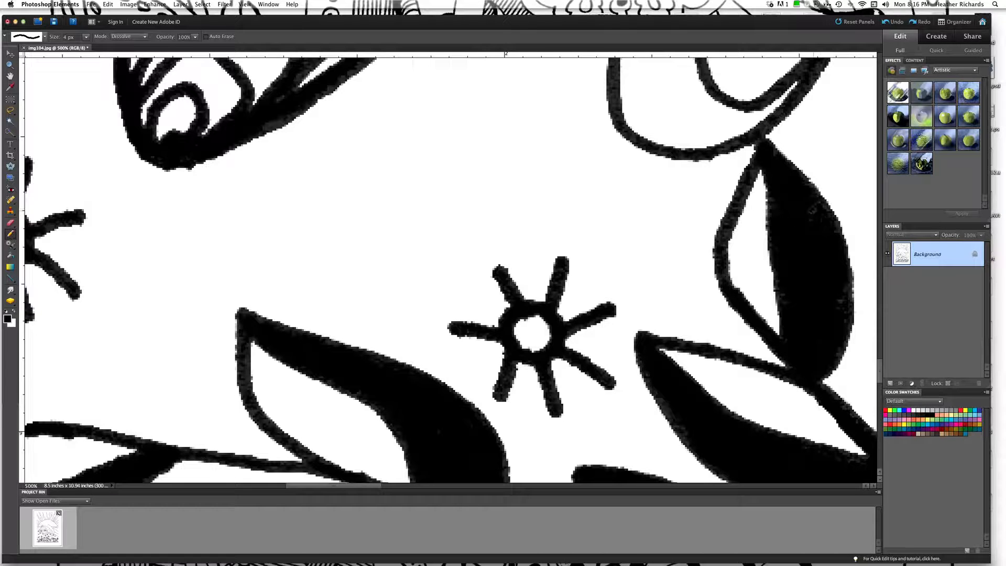
- Touch up the bottom edge of the slanted shell with the pencil and make white the drawing color
scroll(581, 200, "up", 3)
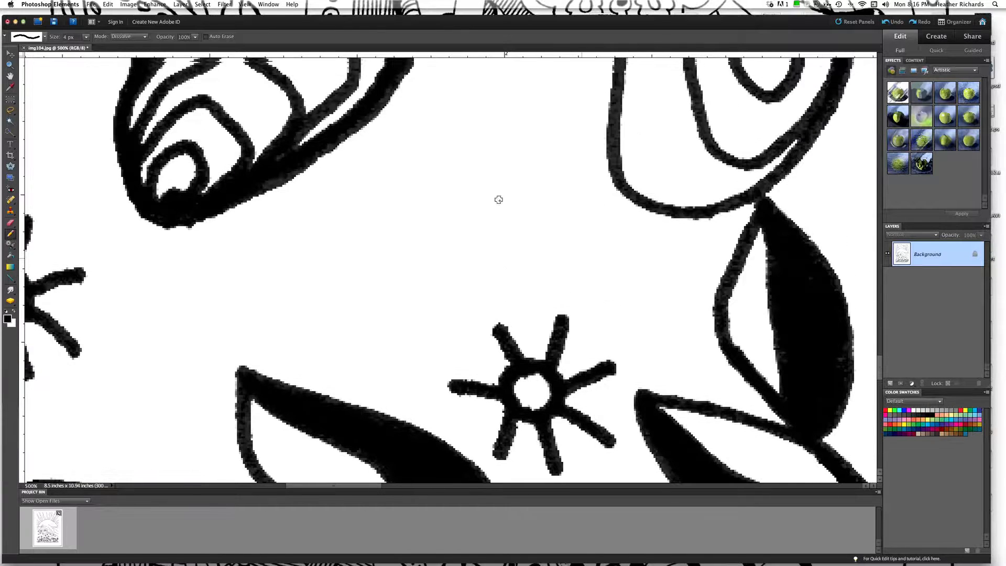
mouse_move(159, 234)
left_mouse_down()
mouse_move(193, 233)
mouse_move(161, 234)
mouse_move(183, 234)
left_mouse_up()
left_click(13, 311)
- Close the gap between the end of the short wave line and the long arc below it with the black pencil
scroll(400, 235, "up", 5)
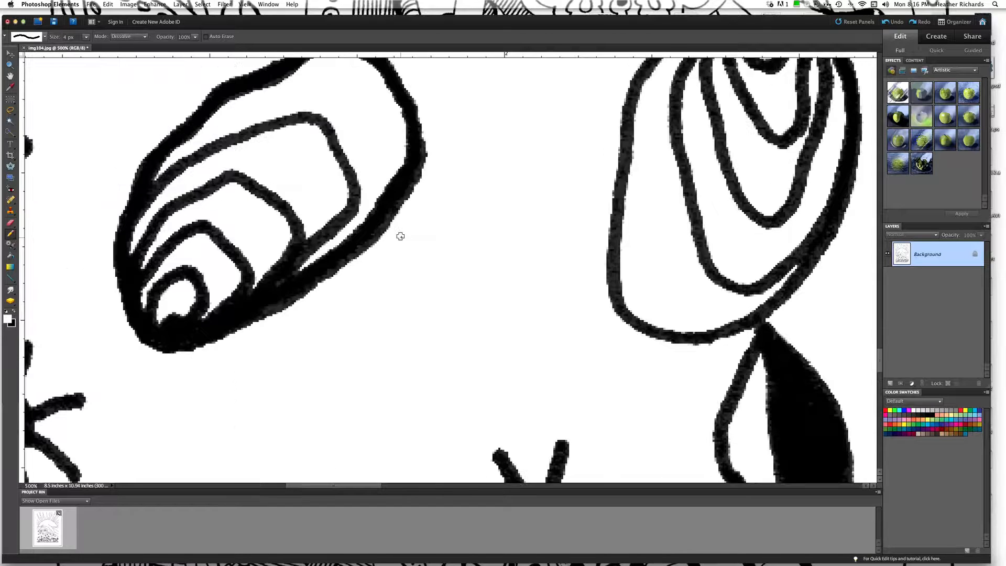
scroll(400, 234, "up", 10)
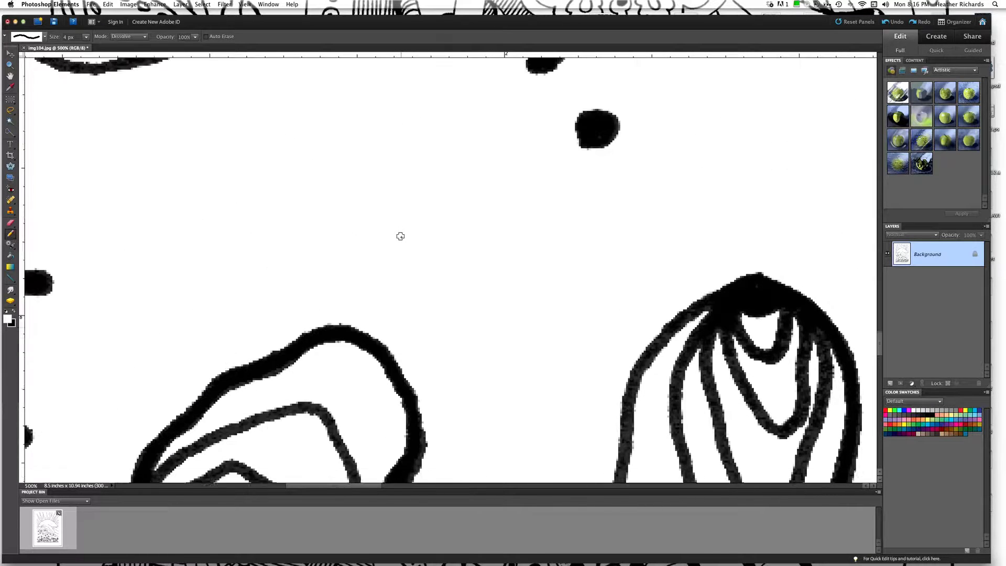
scroll(400, 236, "up", 9)
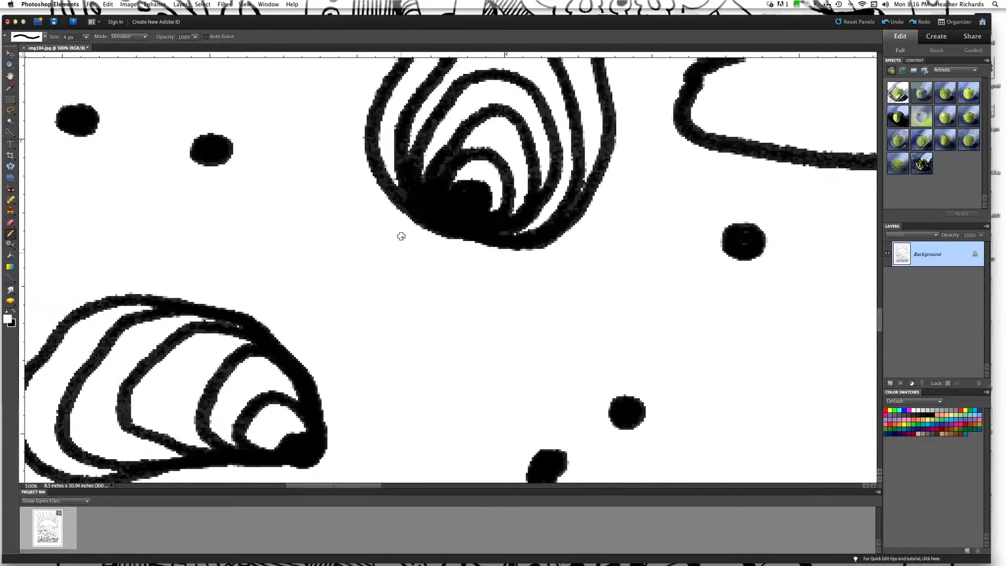
scroll(402, 237, "up", 10)
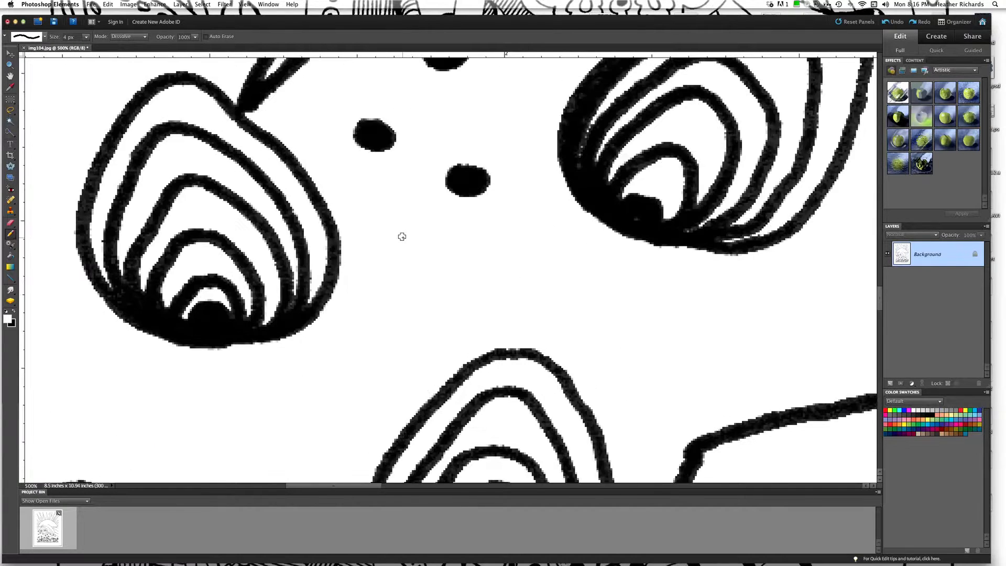
scroll(402, 236, "up", 8)
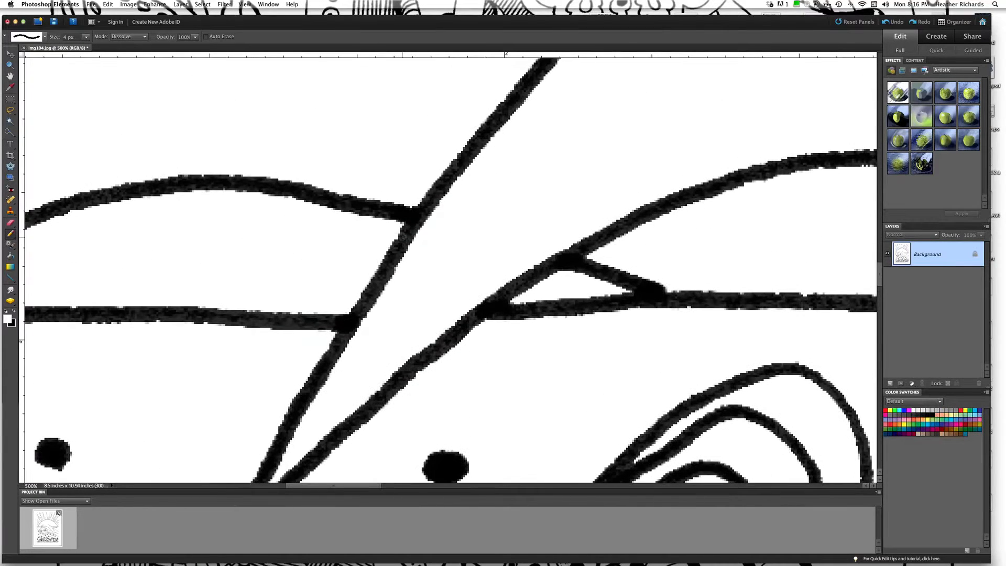
scroll(402, 237, "up", 8)
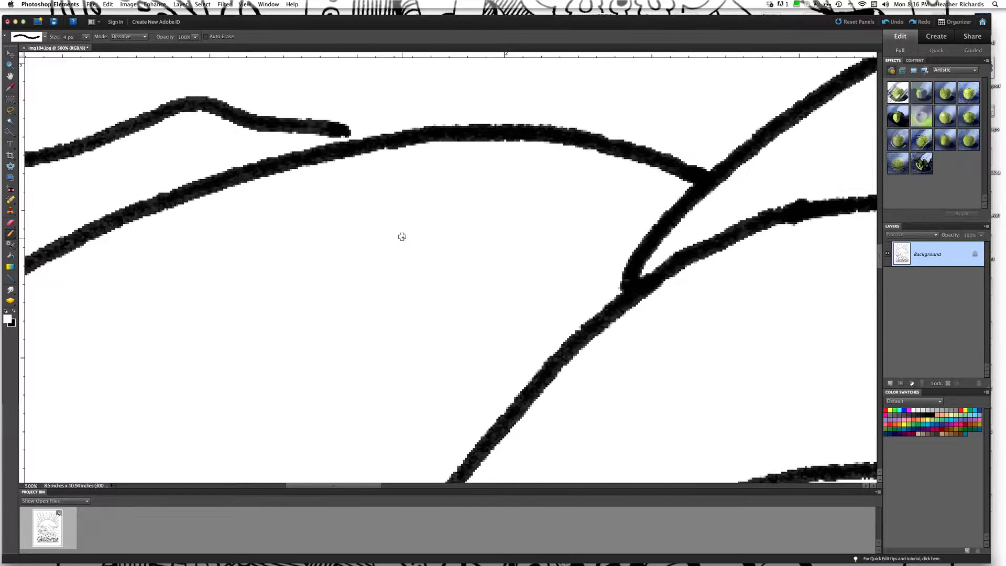
left_click(13, 313)
mouse_move(350, 229)
left_mouse_down()
mouse_move(365, 242)
mouse_move(333, 233)
left_mouse_up()
- Make white the pencil color again and fit the whole drawing in the window
scroll(443, 222, "up", 10)
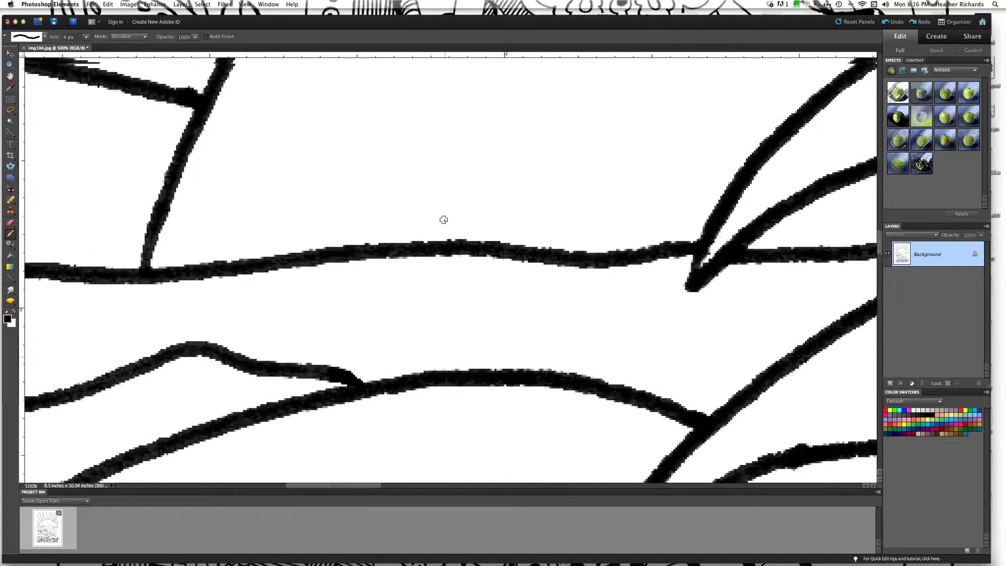
scroll(444, 219, "up", 1)
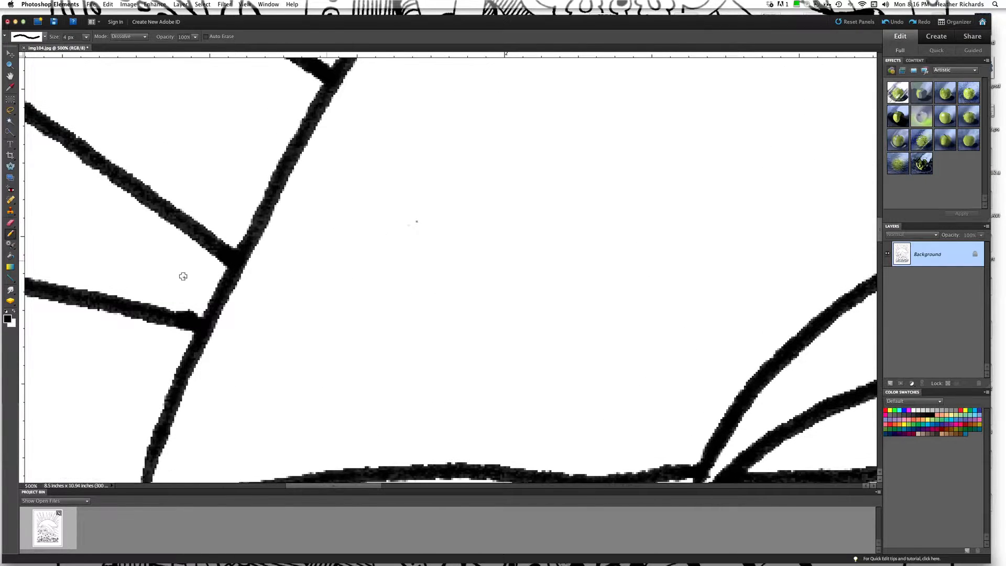
left_click(14, 312)
left_click(239, 4)
left_click(262, 46)
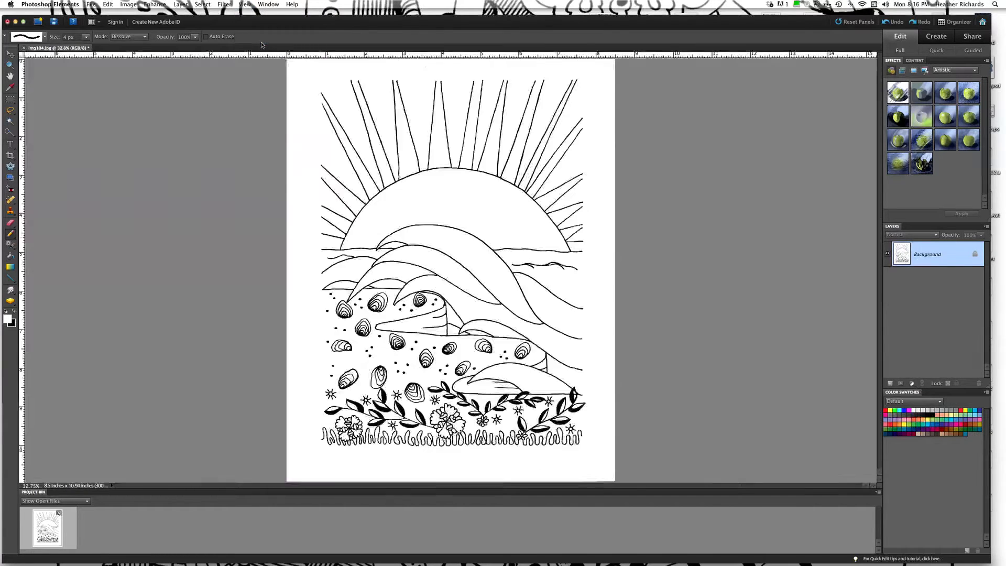